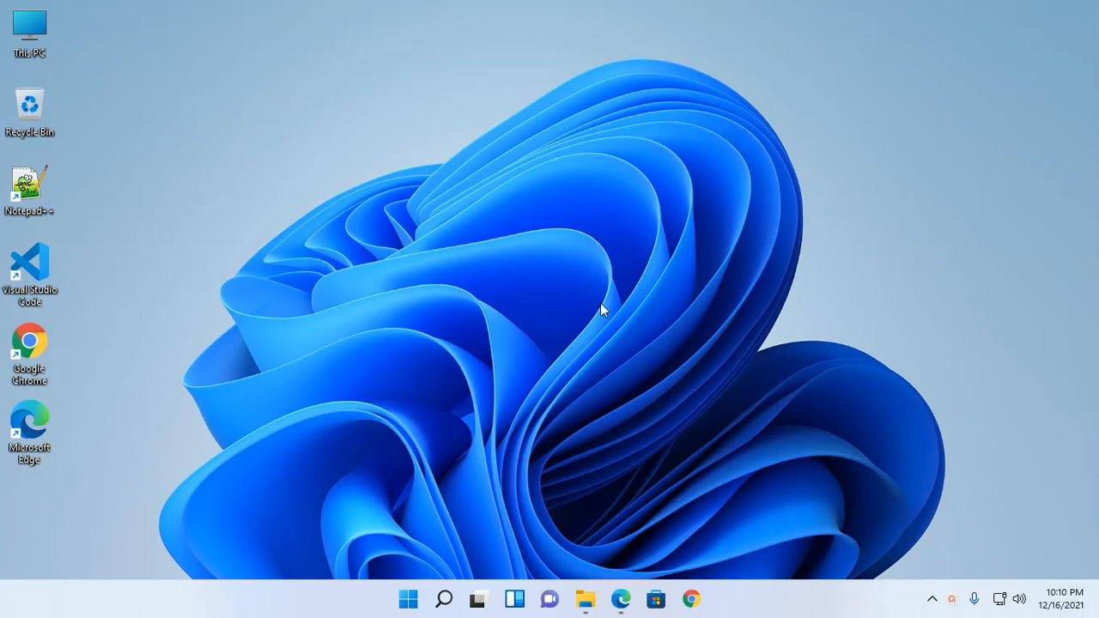
- Restore the Edge window holding the wordpress.org and XAMPP downloads tabs
click(620, 599)
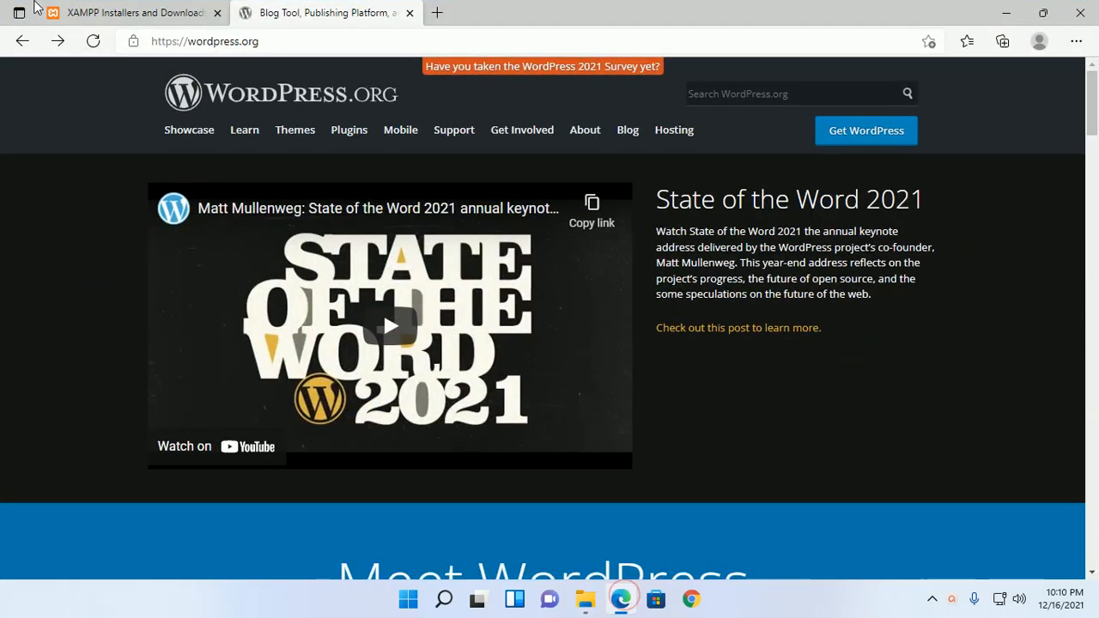
- Open the WordPress 5.8.2 download section on wordpress.org, then minimize Edge
click(124, 12)
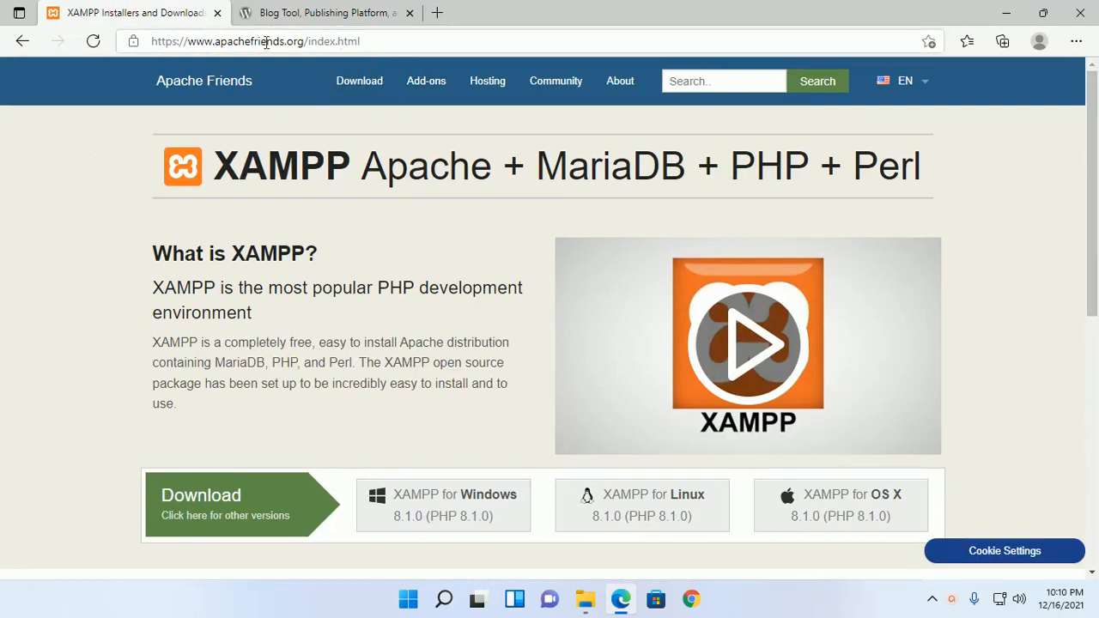
key(ctrl+Tab)
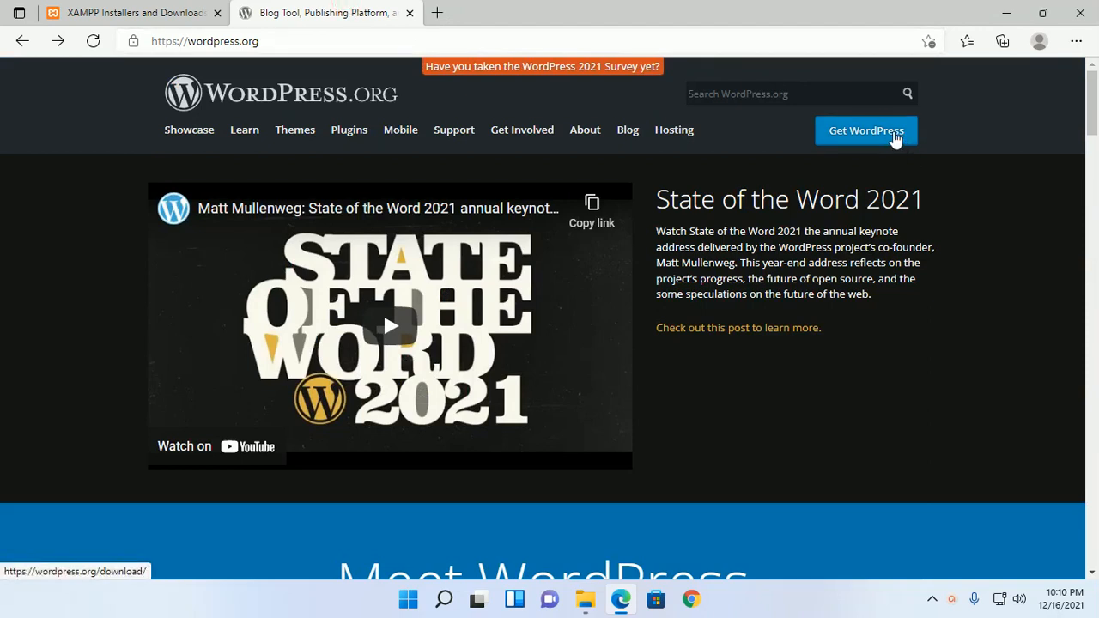
click(895, 135)
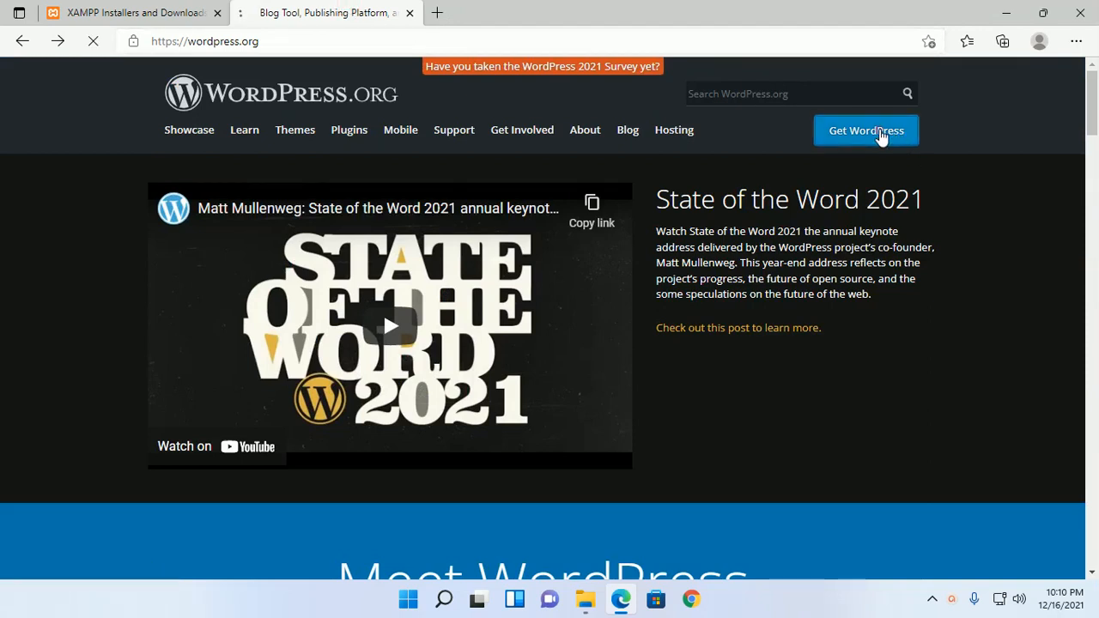
scroll(380, 389, down, 1)
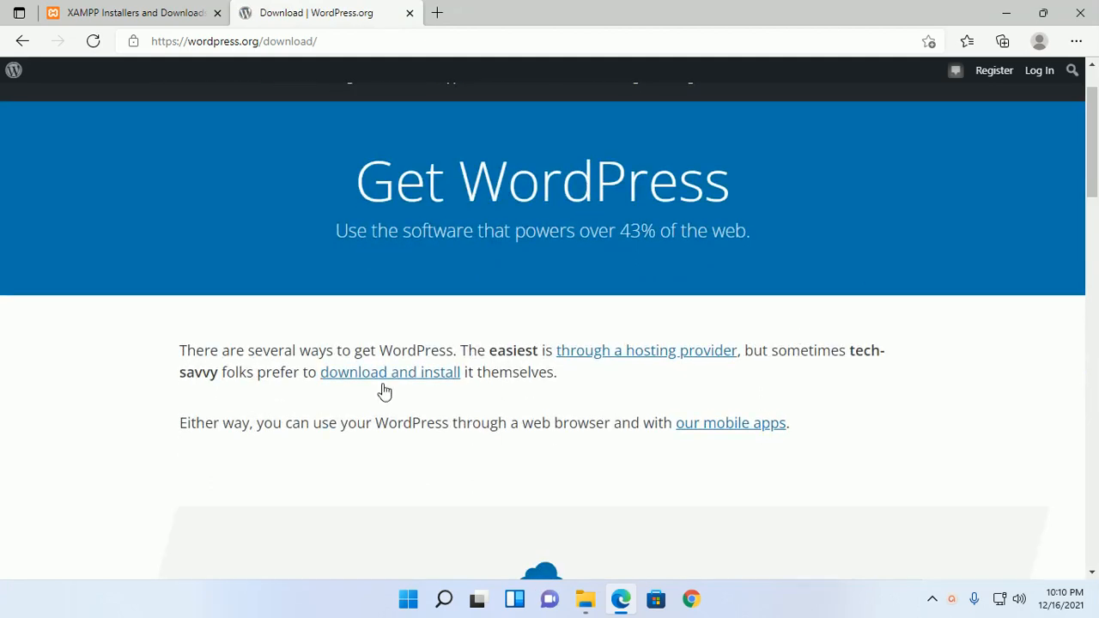
click(380, 374)
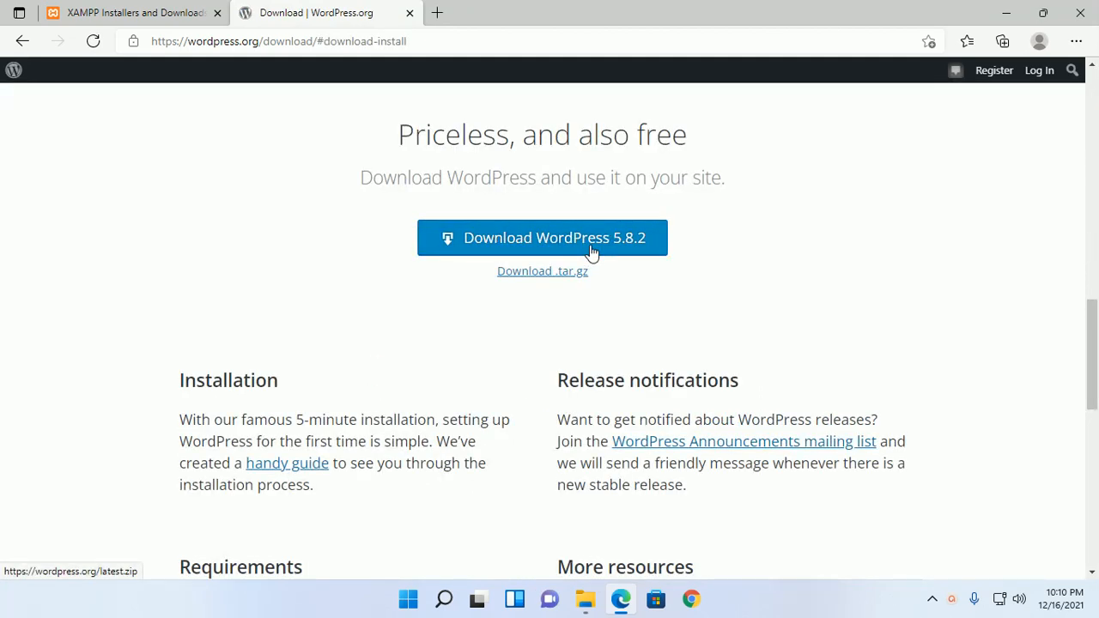
click(1004, 10)
- Run the XAMPP installer from the Downloads folder, then minimize File Explorer
click(585, 599)
click(220, 165)
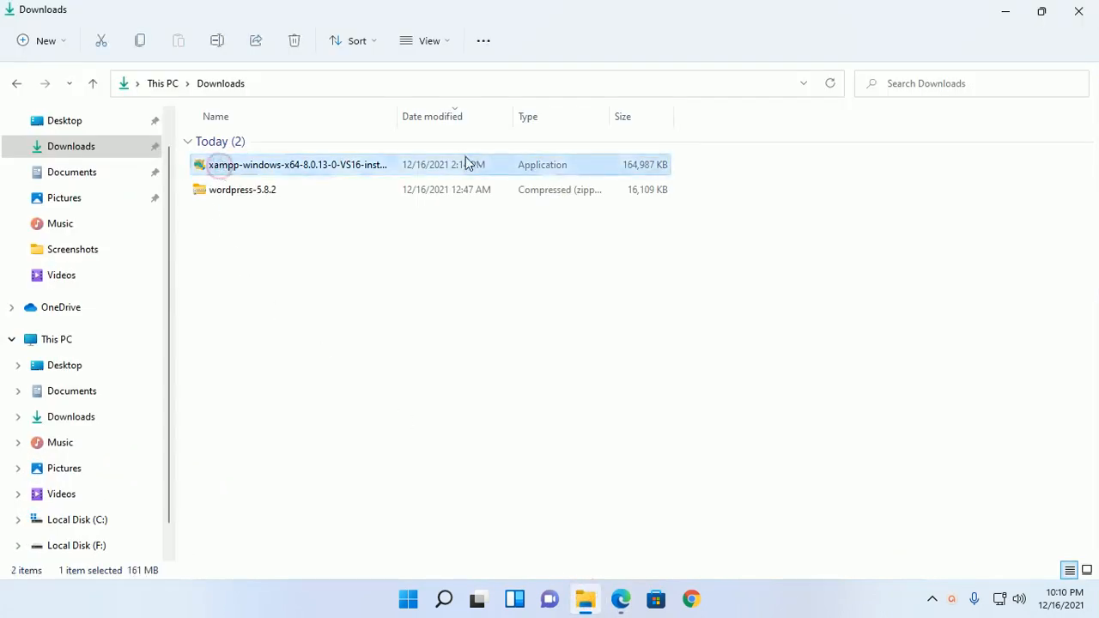
right_click(334, 165)
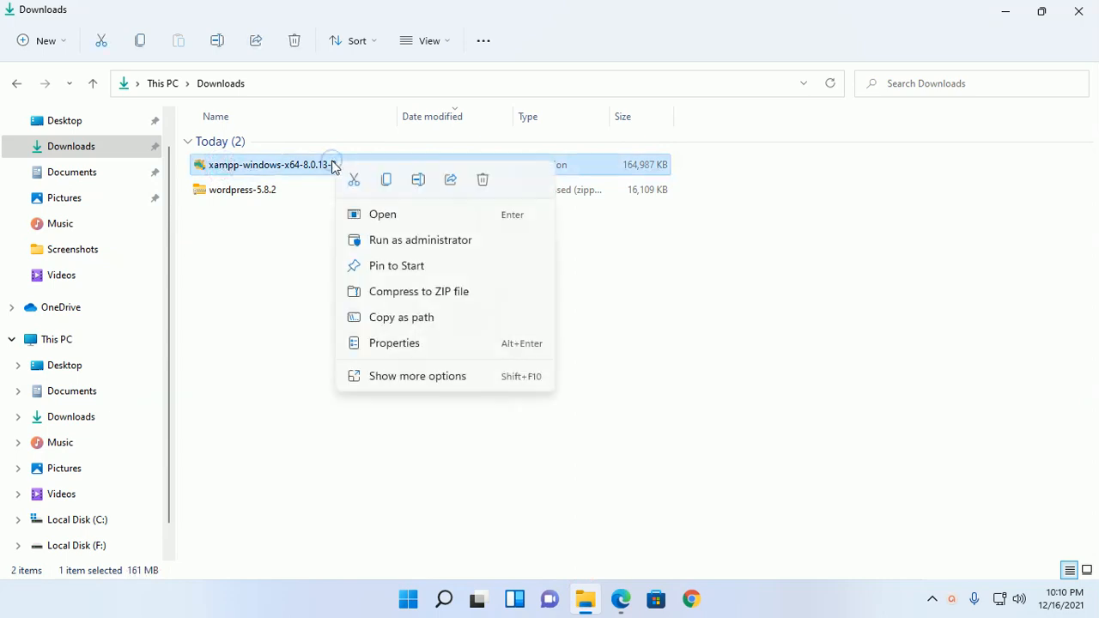
click(397, 216)
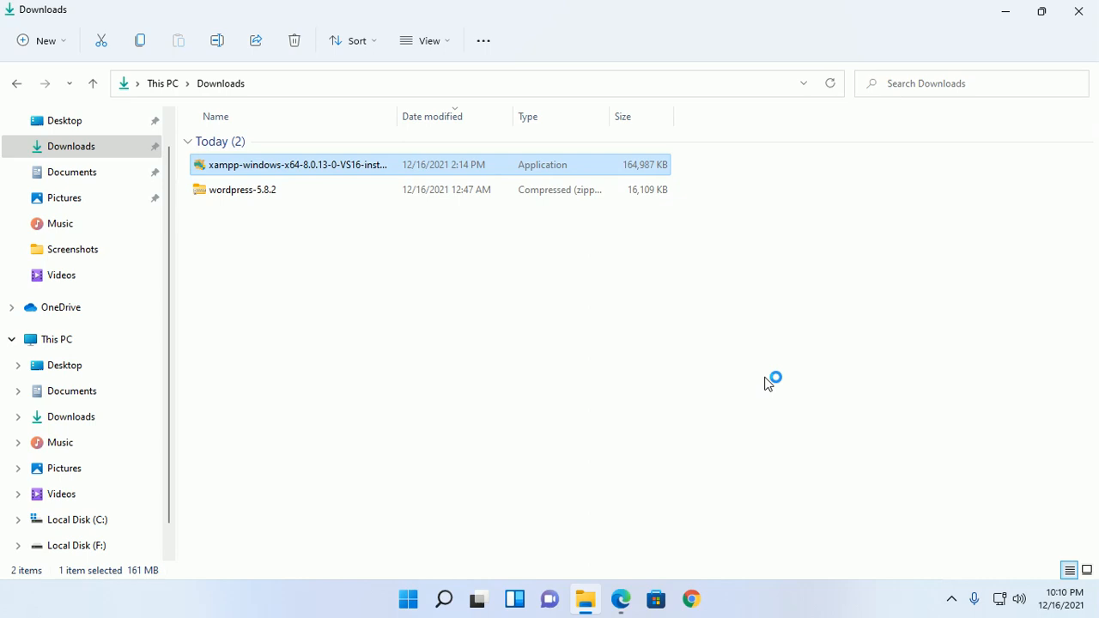
click(1012, 15)
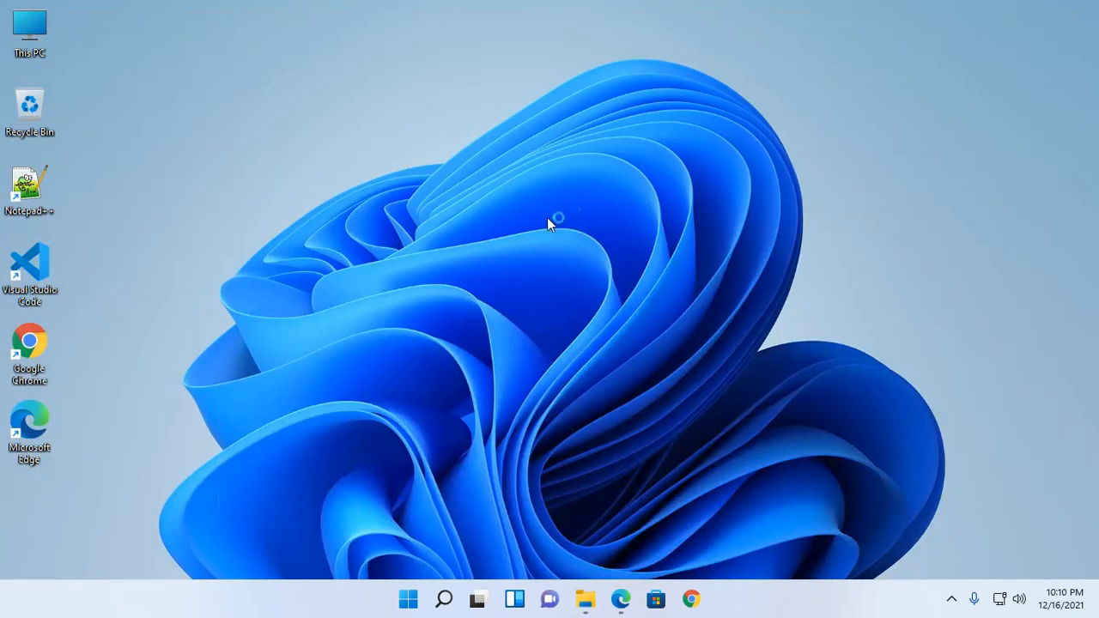
- Dismiss the UAC warning and keep all components, C:\xampp and English, declining Bitnami
click(550, 319)
click(662, 458)
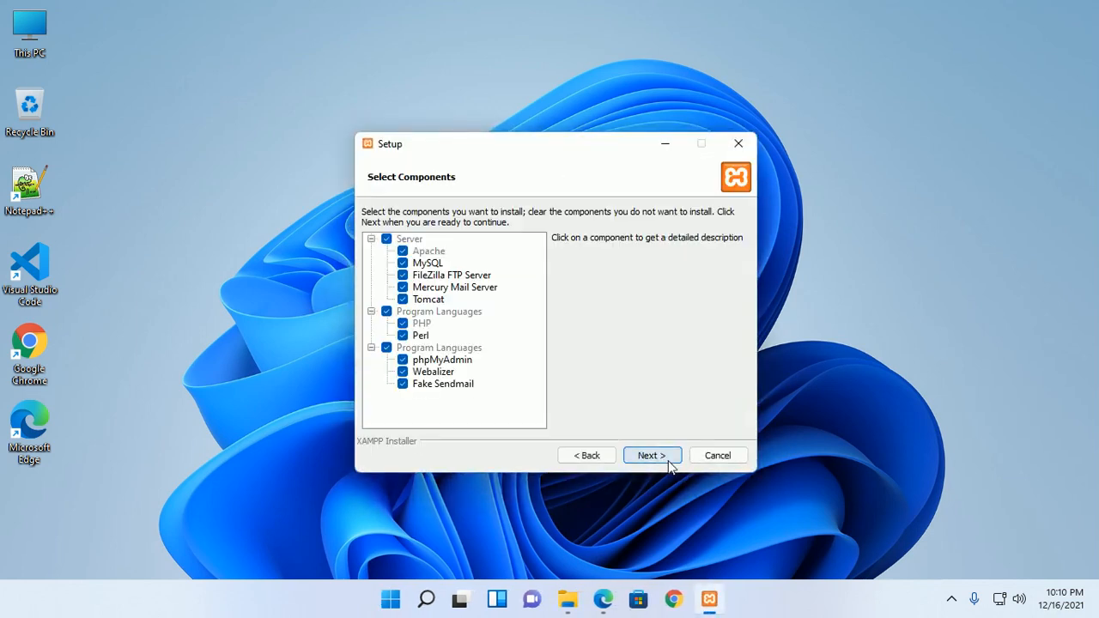
click(662, 458)
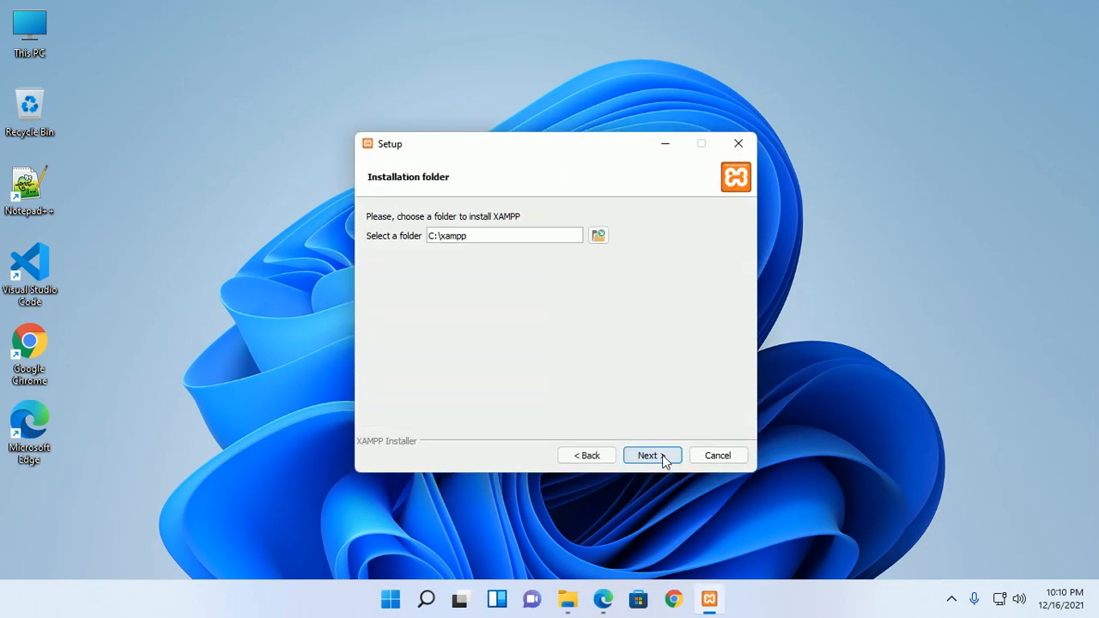
click(661, 459)
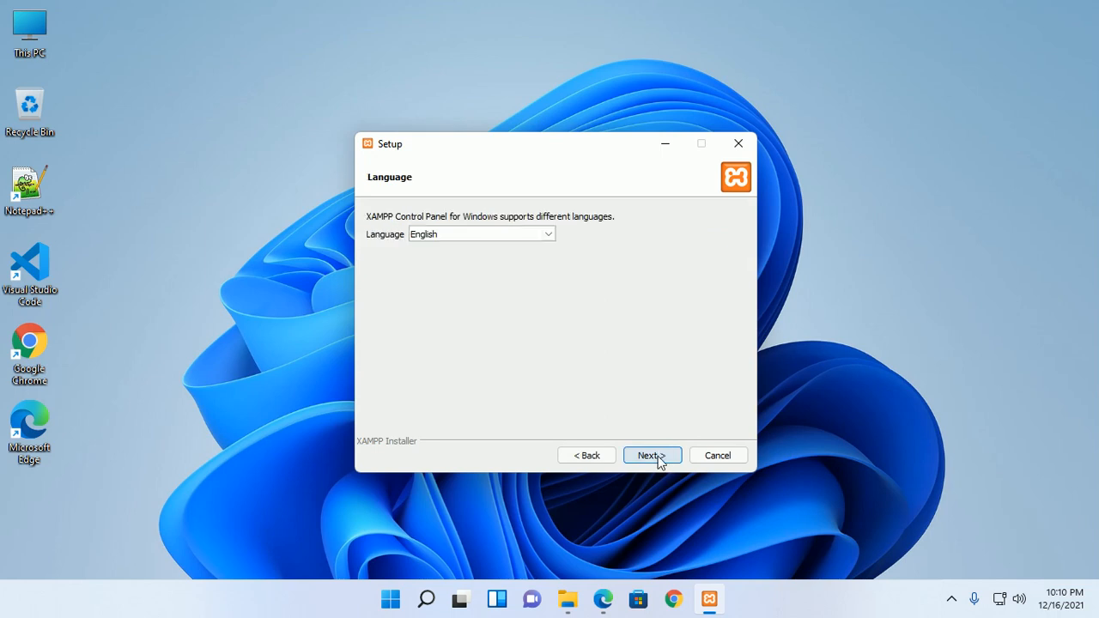
click(662, 459)
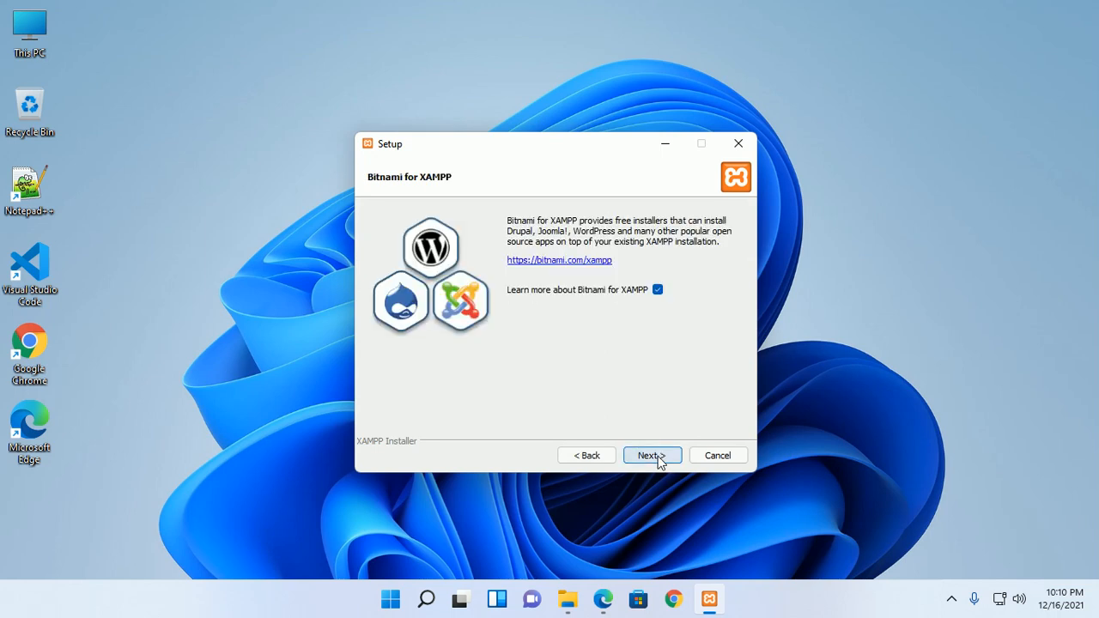
click(658, 289)
- Install XAMPP and finish the wizard, launching the Control Panel
click(663, 454)
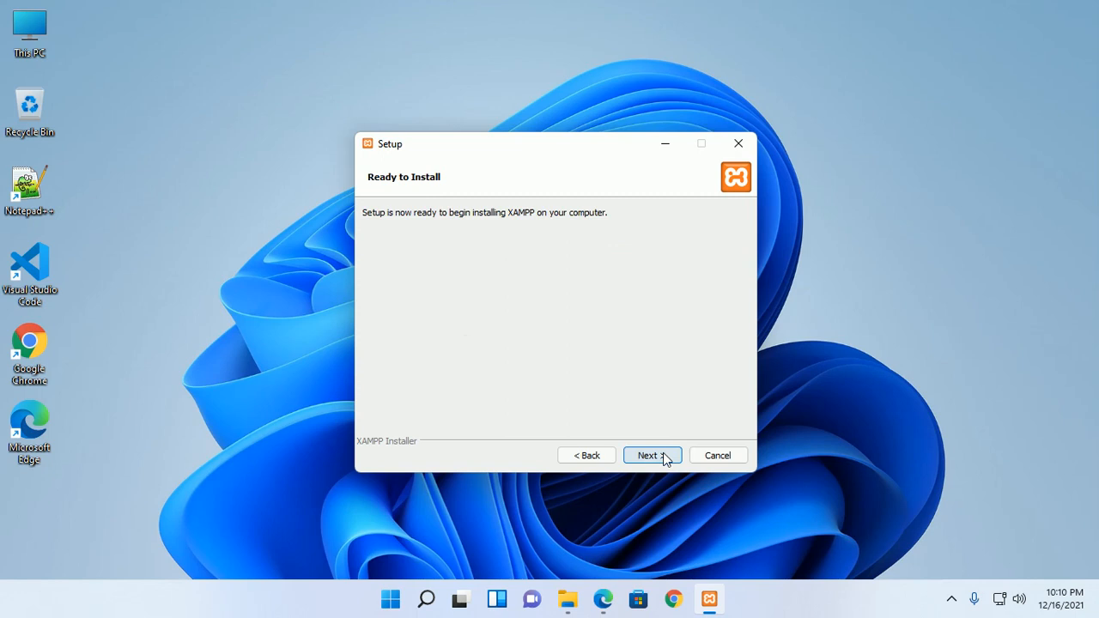
click(663, 456)
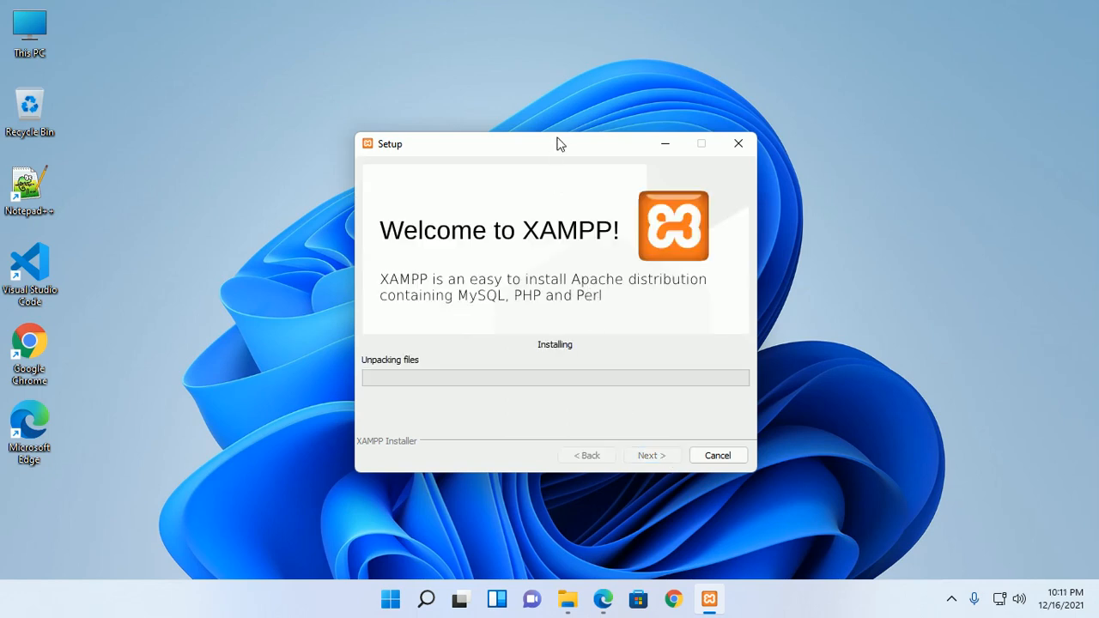
drag(556, 138, 540, 78)
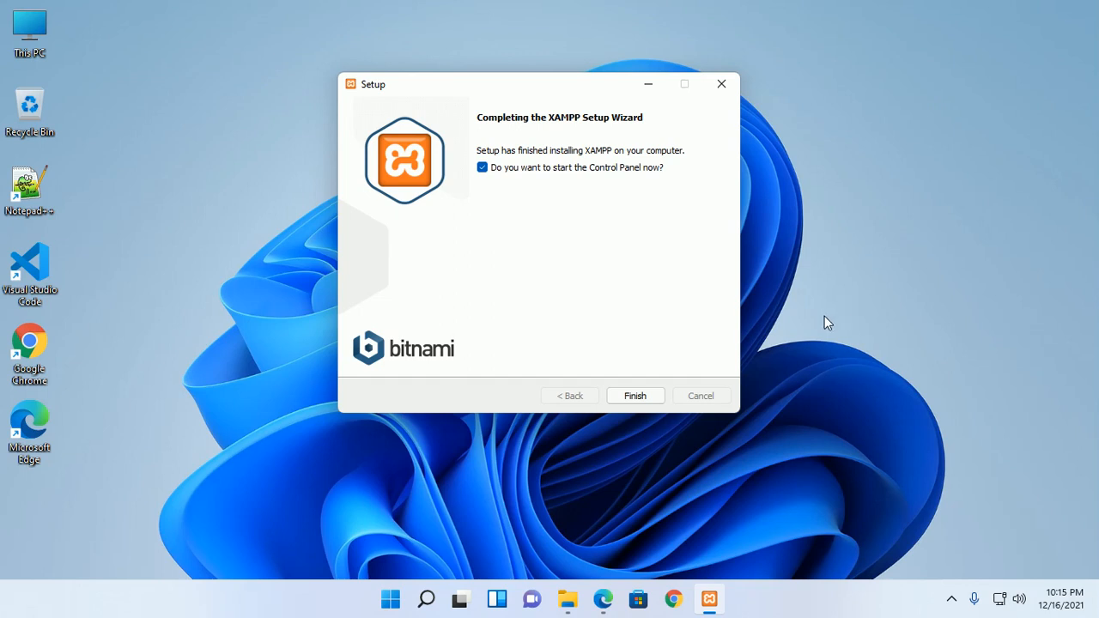
click(641, 397)
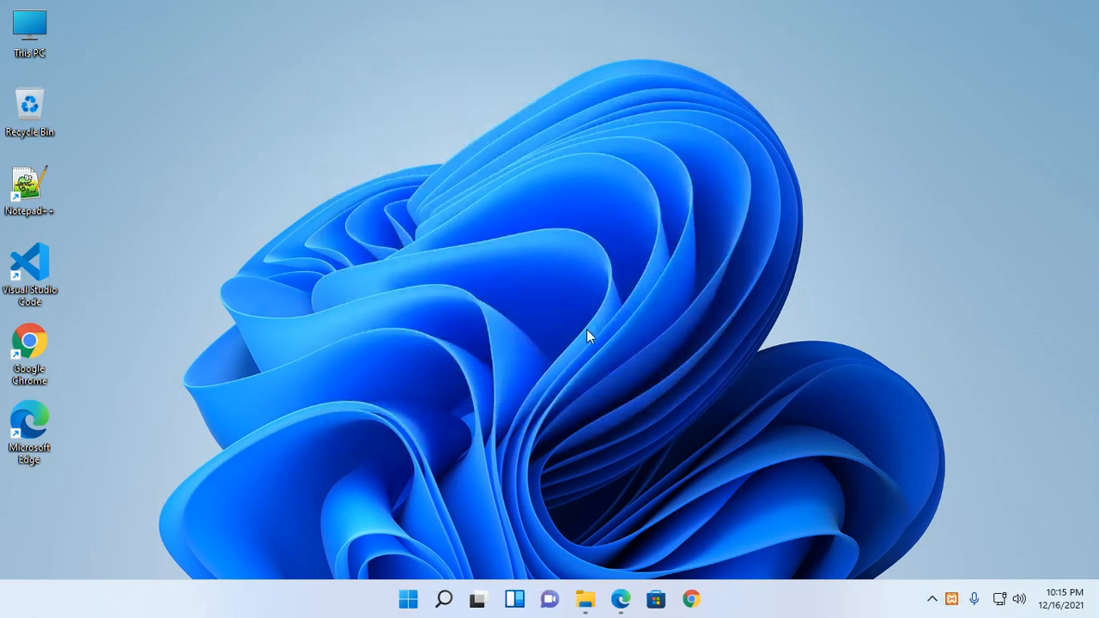
- Centre the XAMPP Control Panel and start Apache and MySQL
drag(345, 14, 639, 103)
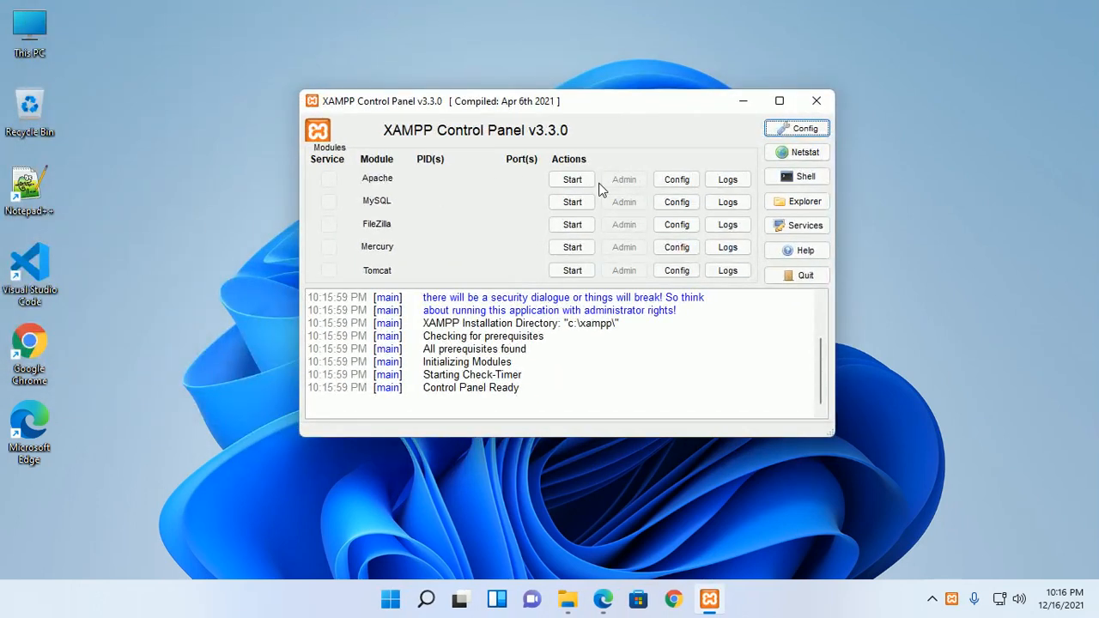
click(572, 180)
click(572, 201)
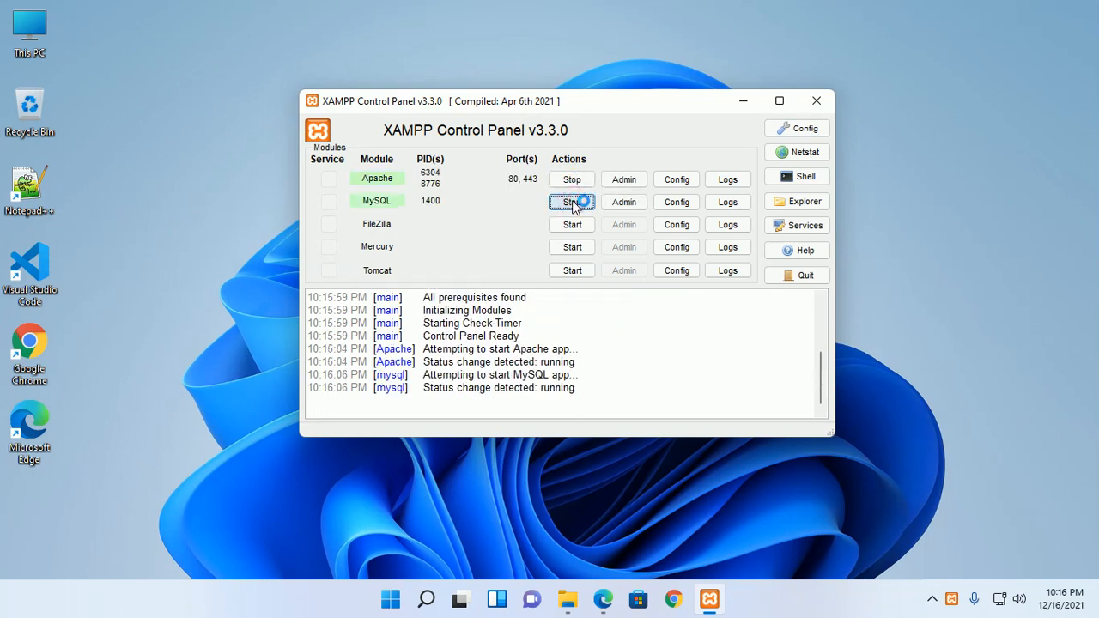
- Load localhost/phpmyadmin in Edge
click(605, 604)
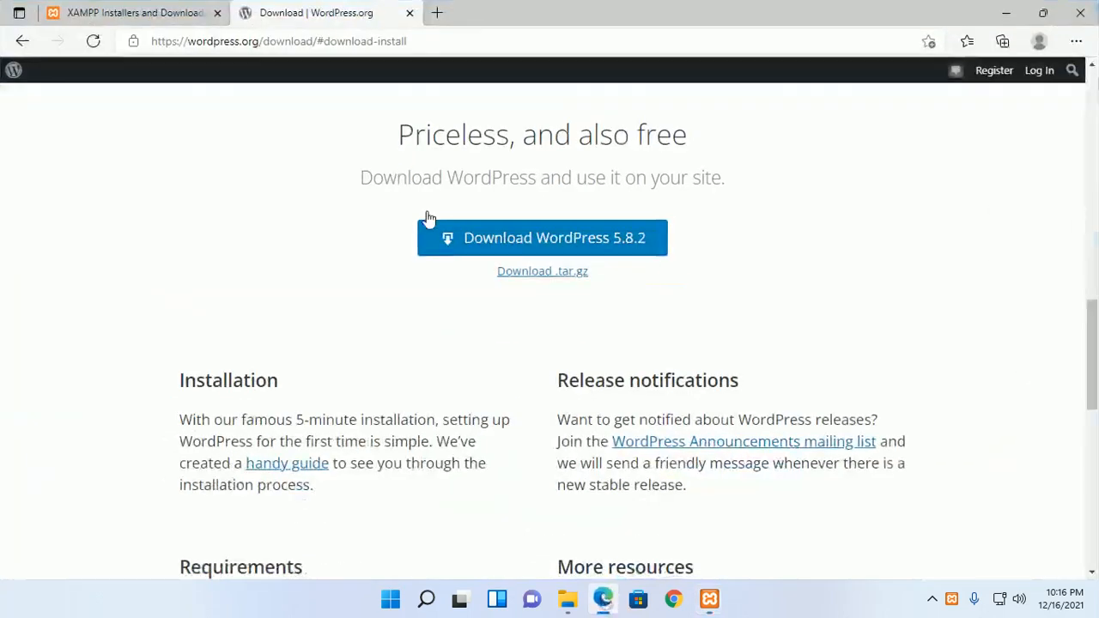
click(283, 47)
text(lo)
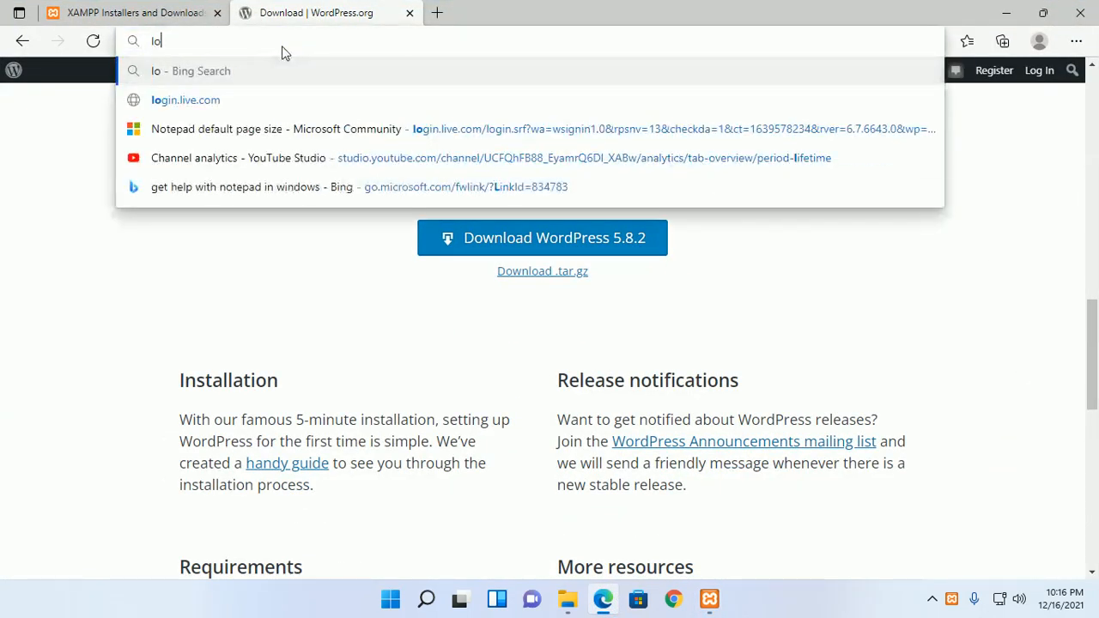
text(calhost)
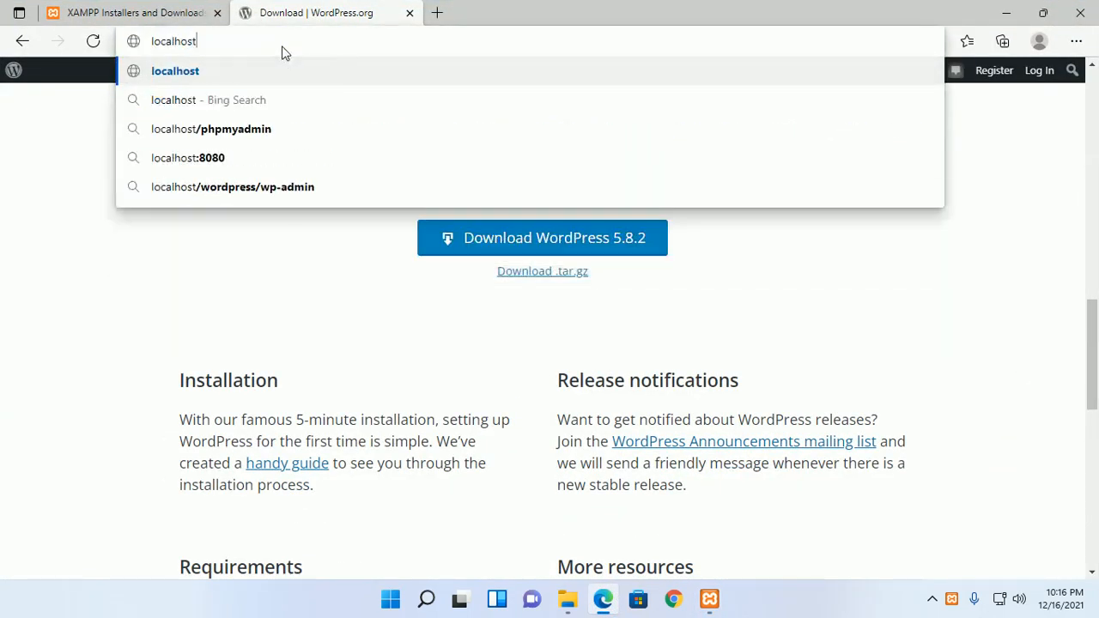
text(/php)
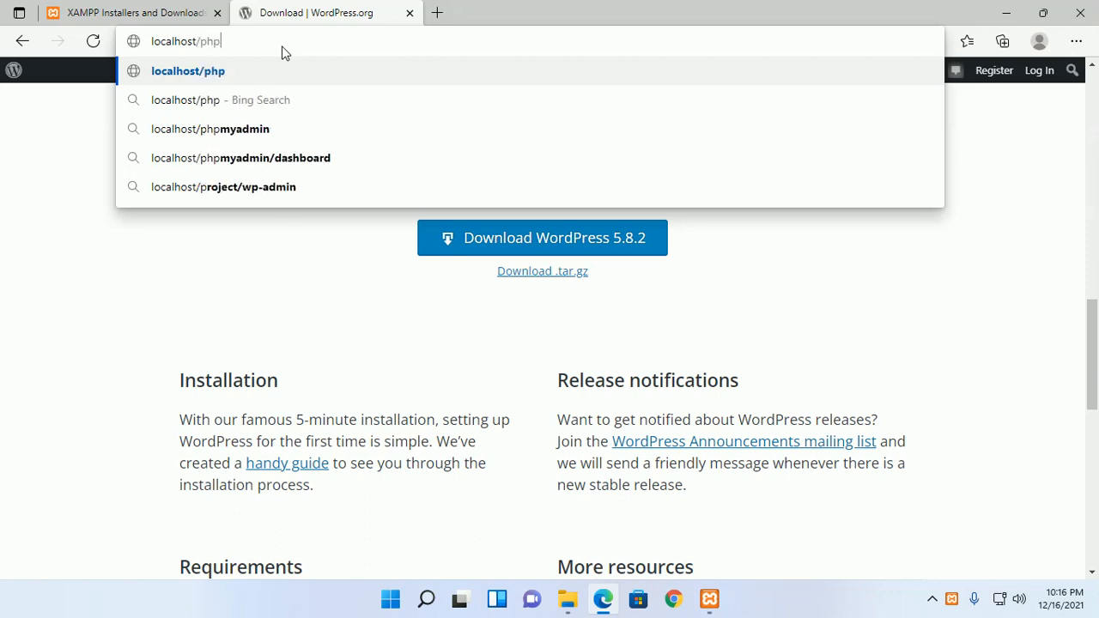
text(myadmin)
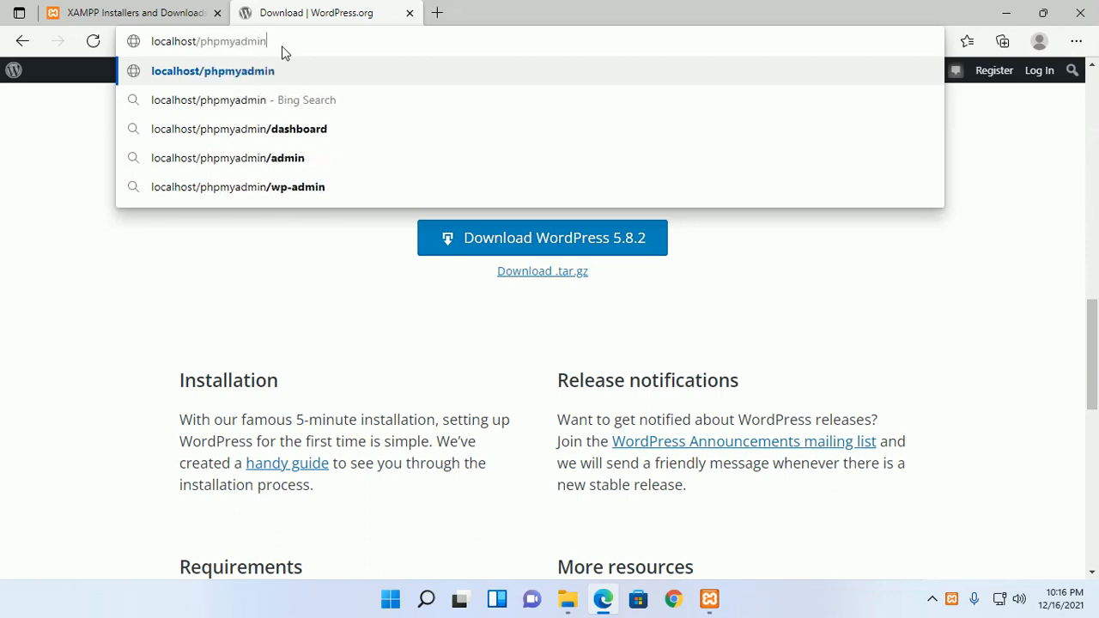
key(Return)
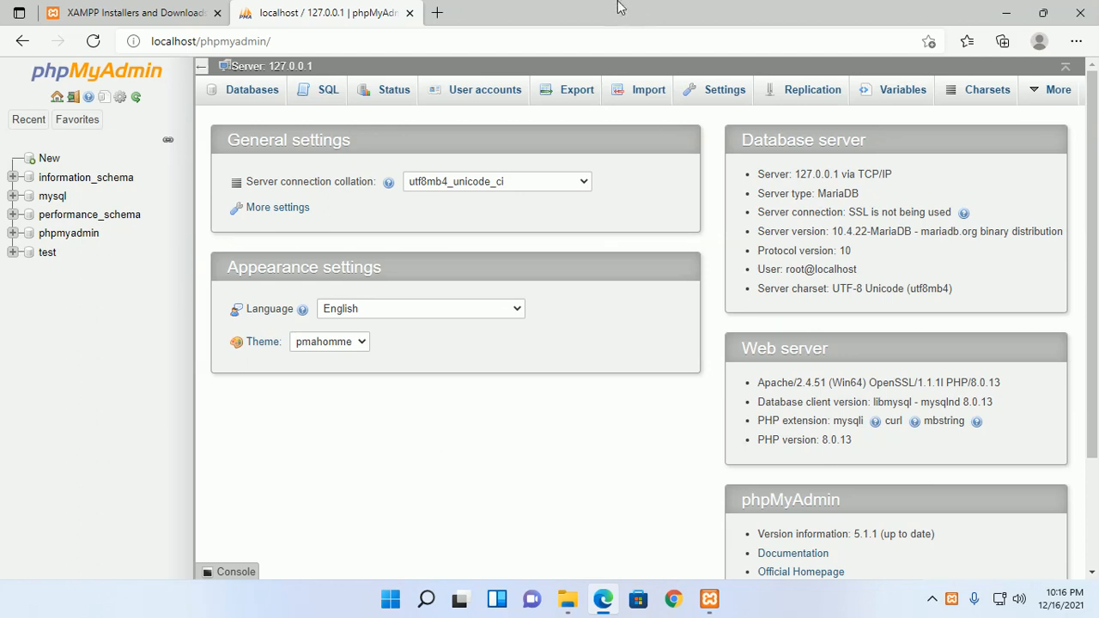
- Create the database mysitedb, copying its name, then minimize the browser
click(247, 96)
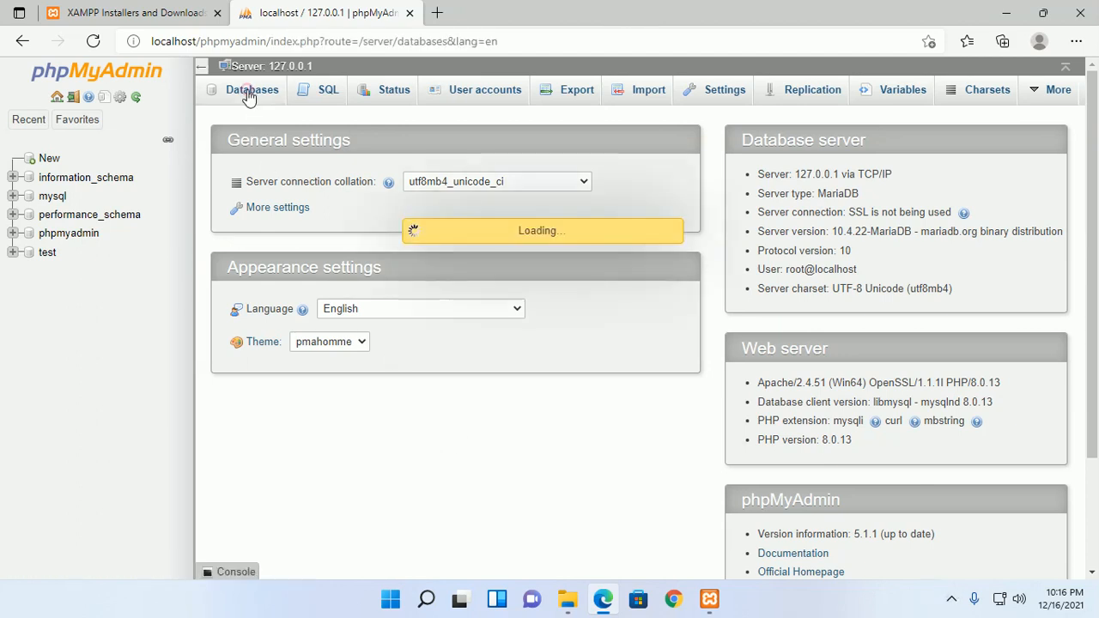
click(298, 198)
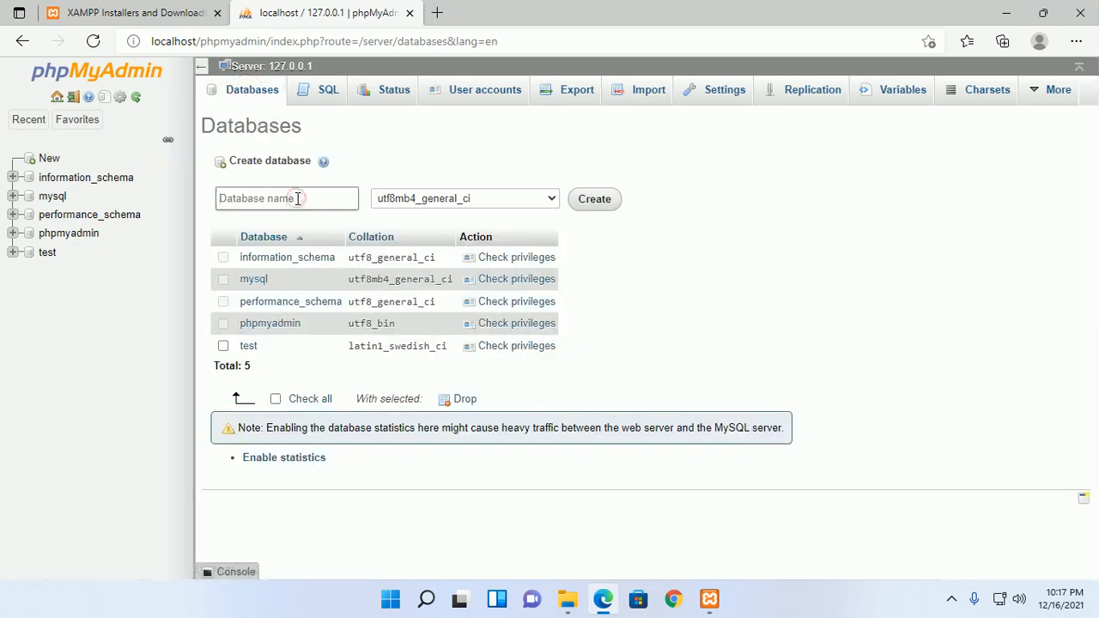
text(mysitedb)
double_click(284, 200)
right_click(260, 197)
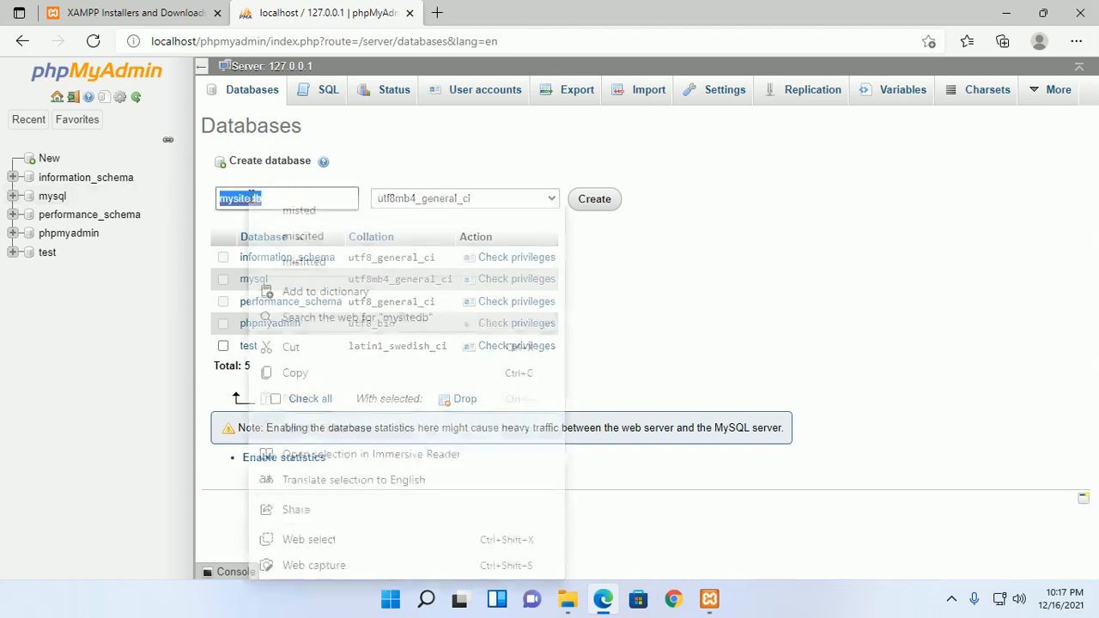
click(296, 371)
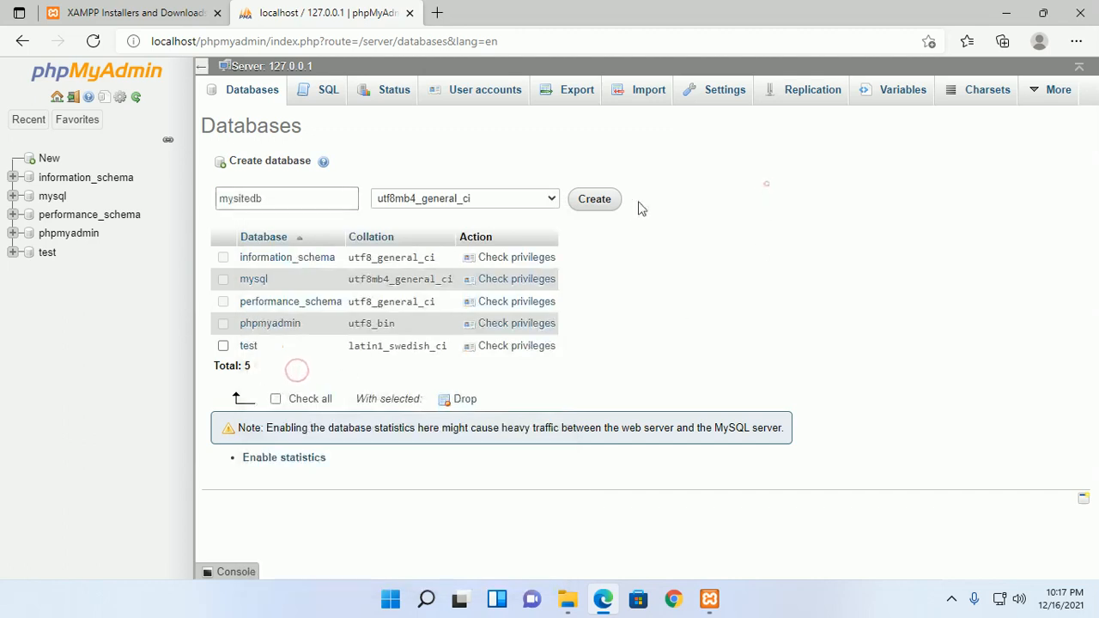
click(601, 203)
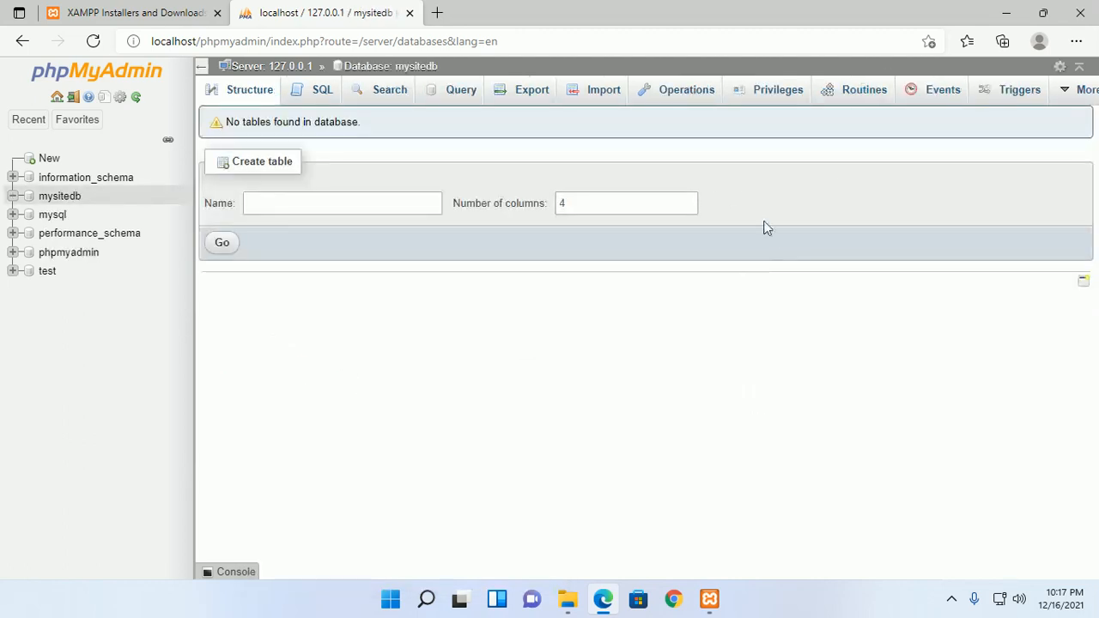
click(1005, 14)
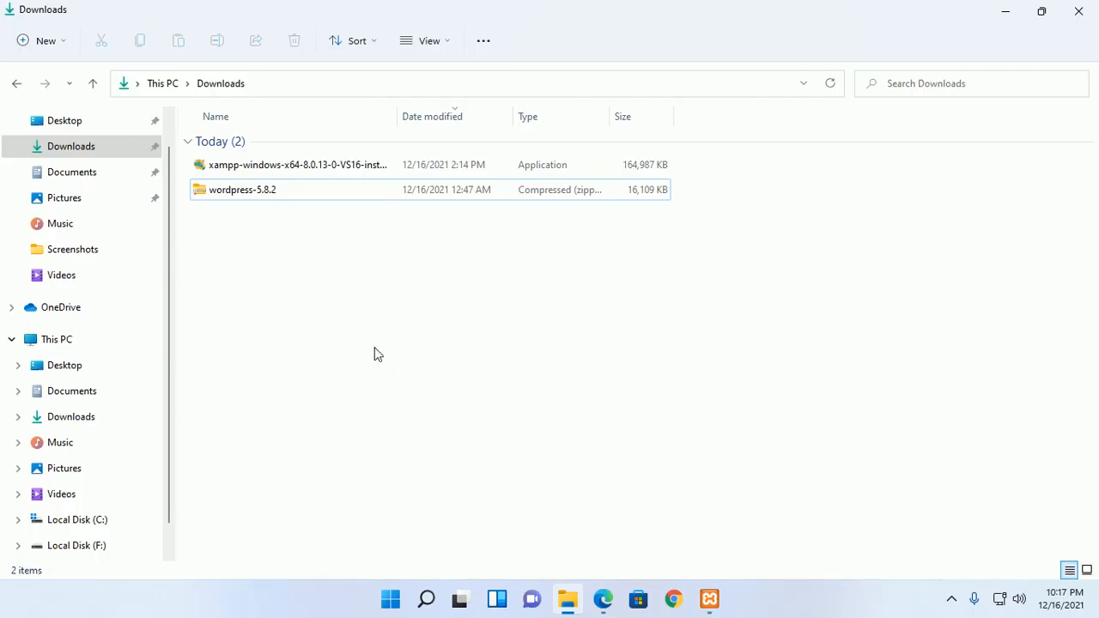
- Extract the wordpress-5.8.2 archive into C:\xampp\htdocs
right_click(280, 189)
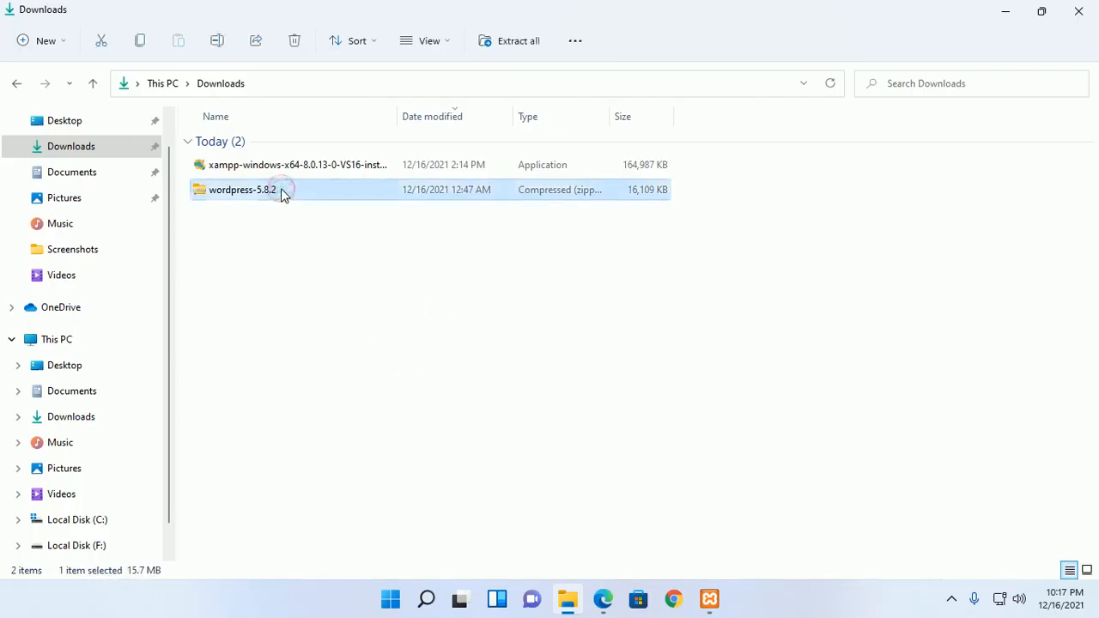
click(384, 321)
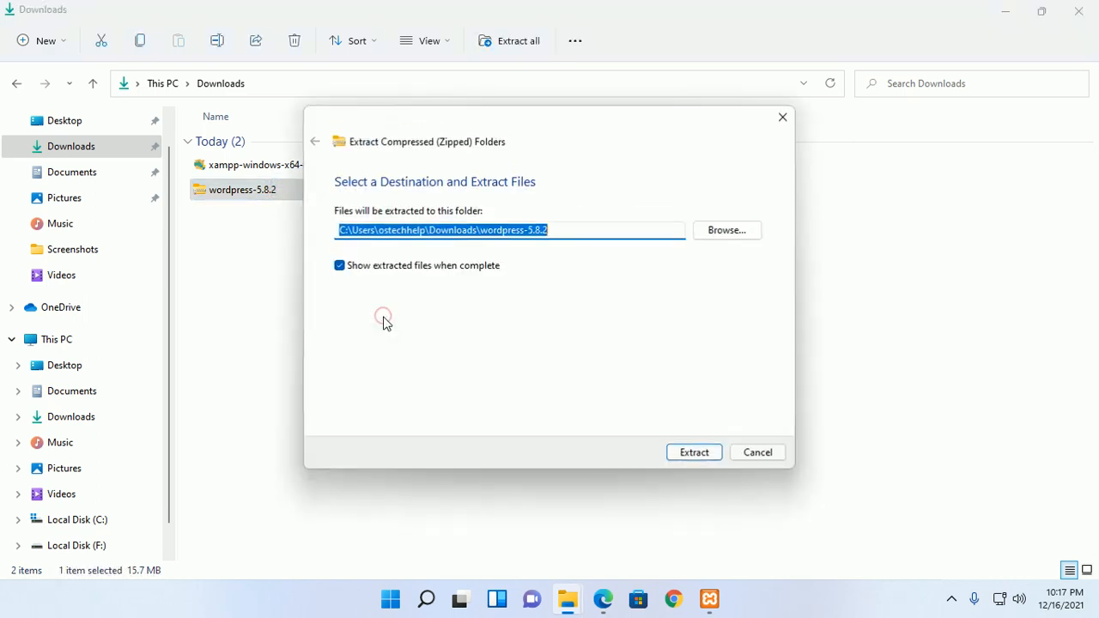
click(729, 231)
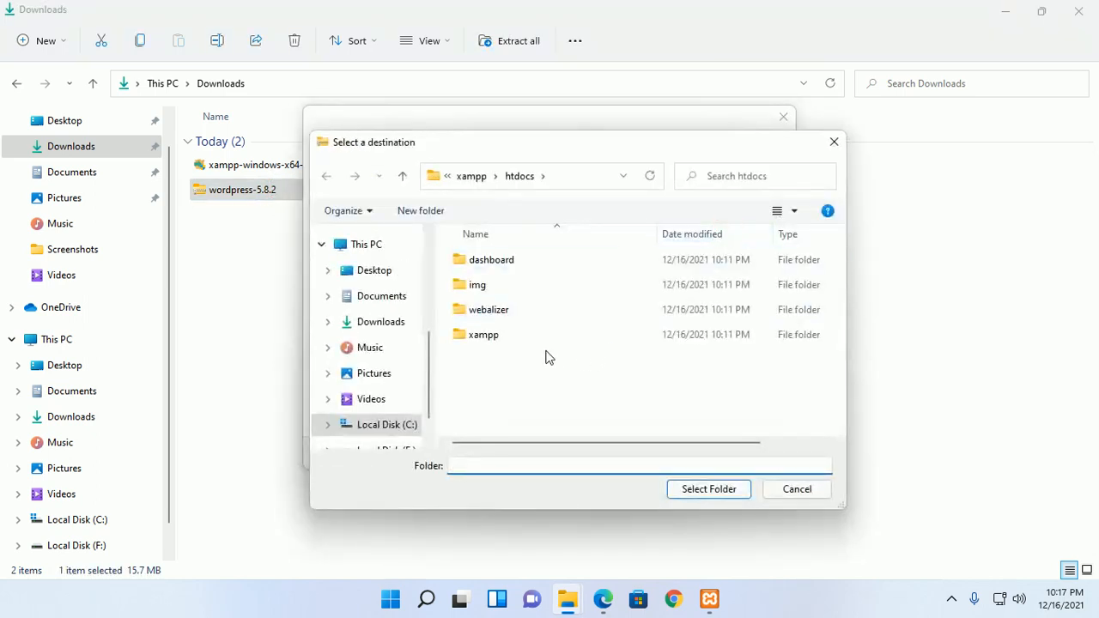
double_click(502, 344)
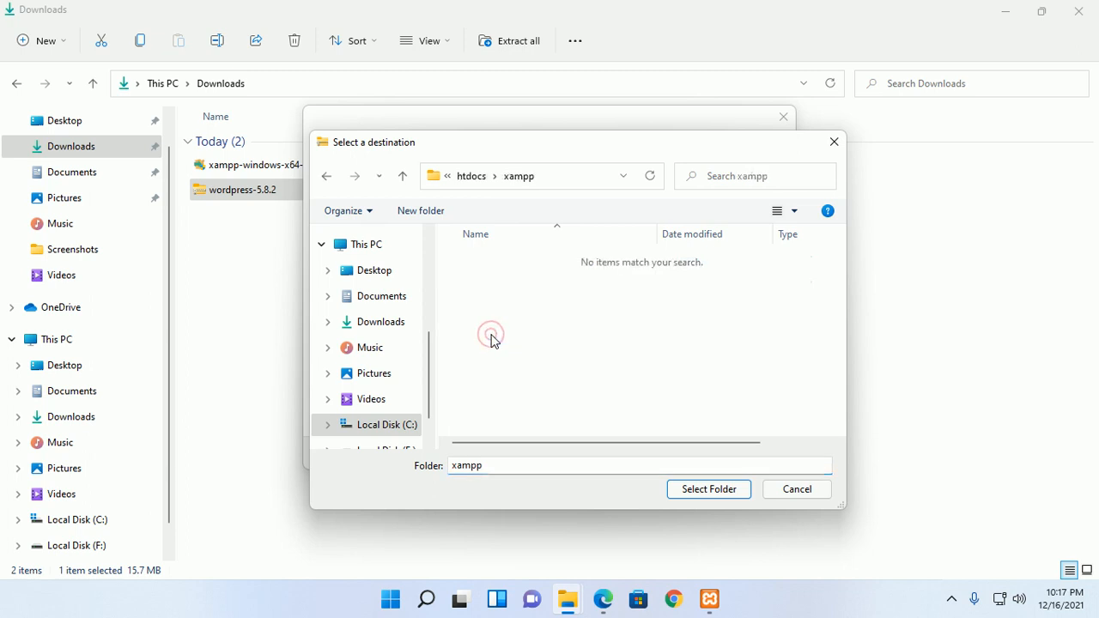
click(473, 177)
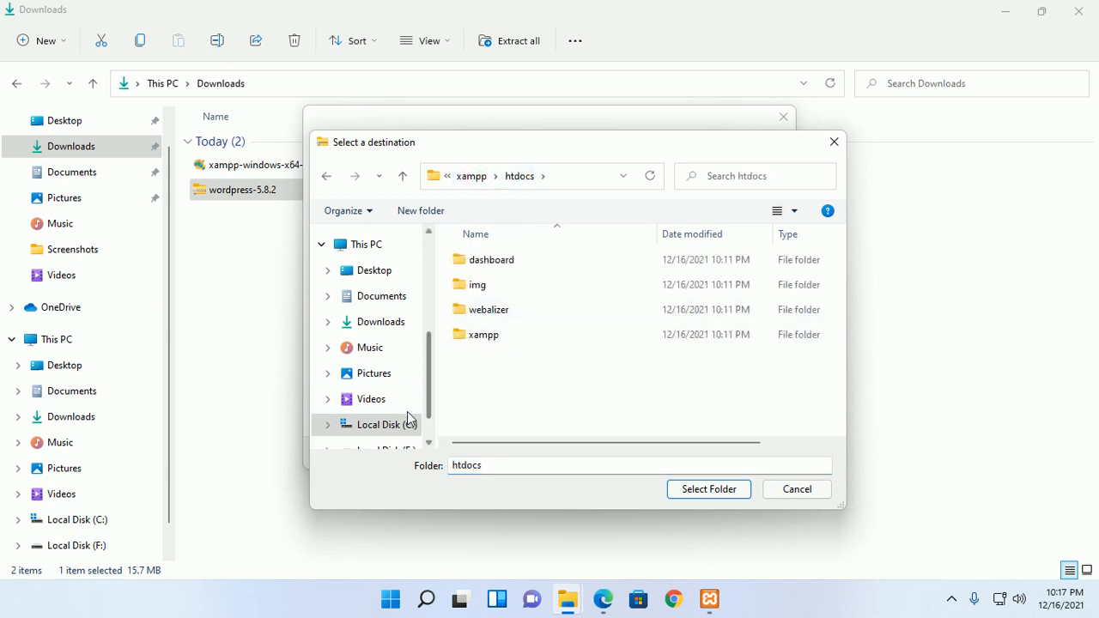
click(391, 429)
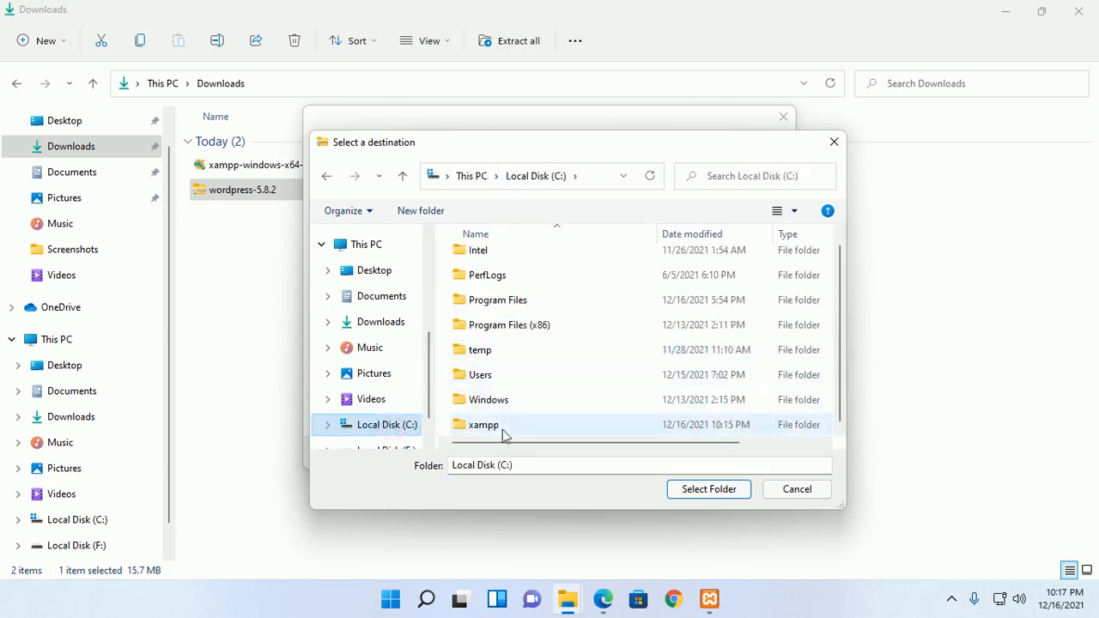
double_click(505, 422)
double_click(499, 383)
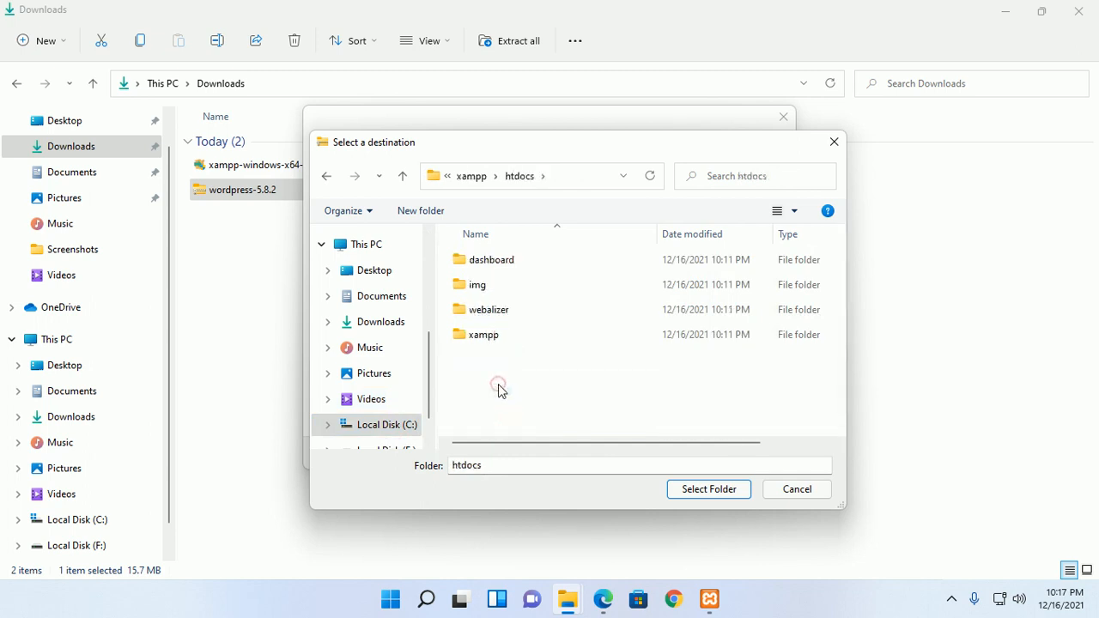
click(703, 487)
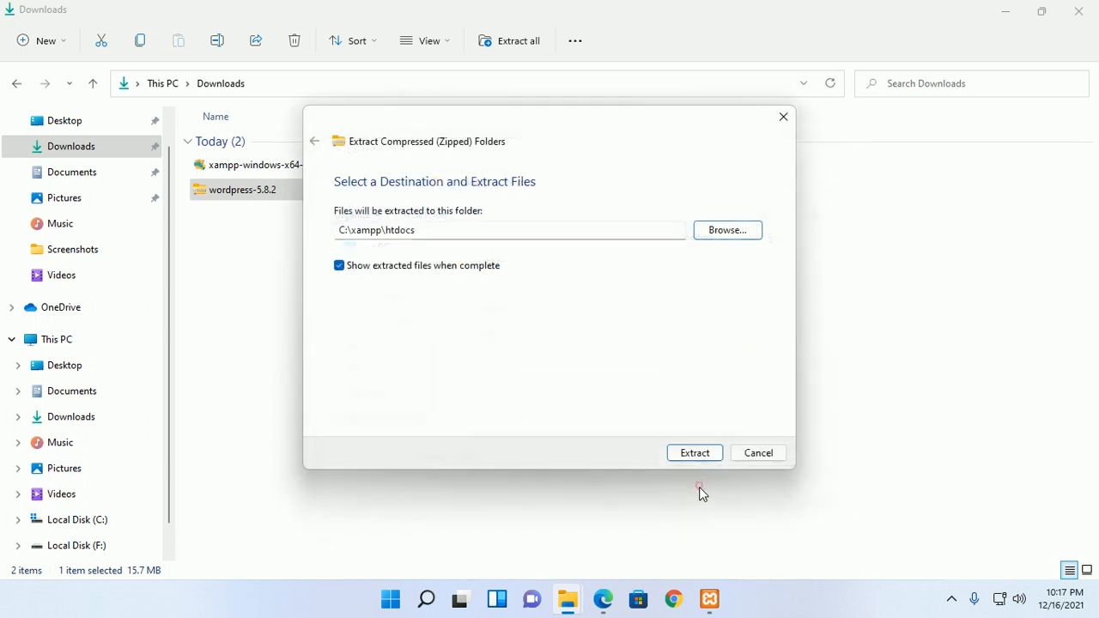
click(697, 454)
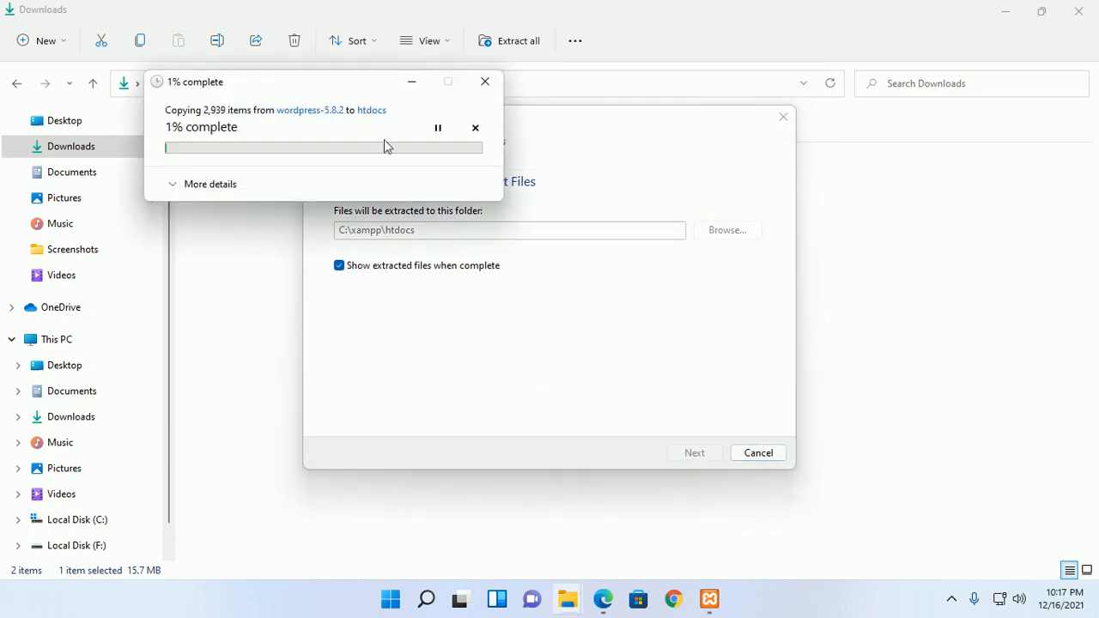
drag(351, 91, 582, 285)
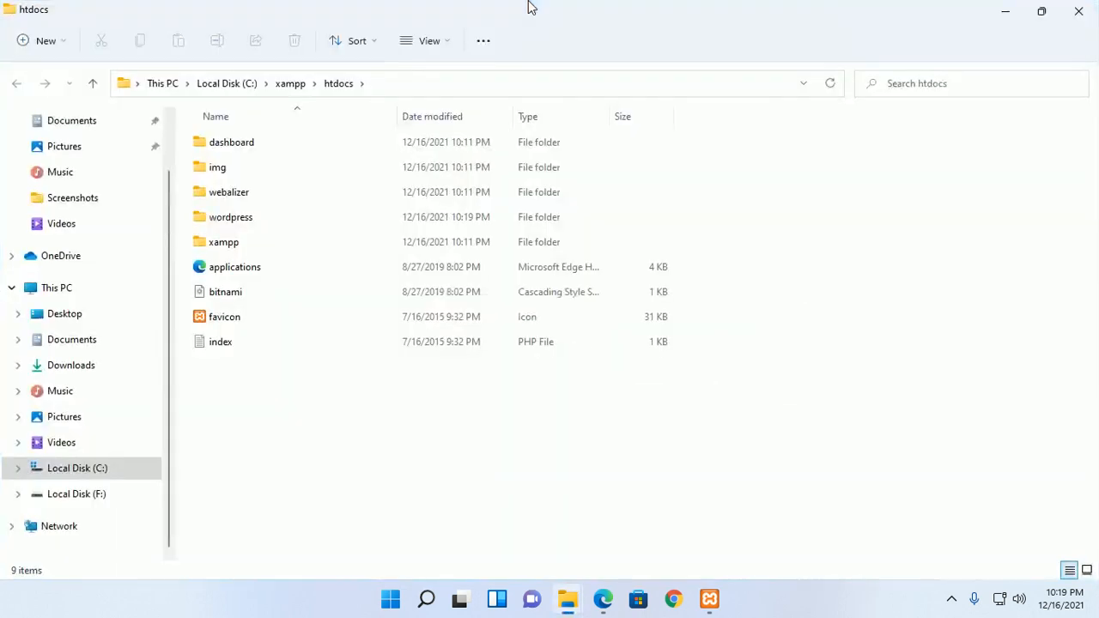
- Rename the extracted wordpress folder to mysite
click(247, 223)
right_click(248, 223)
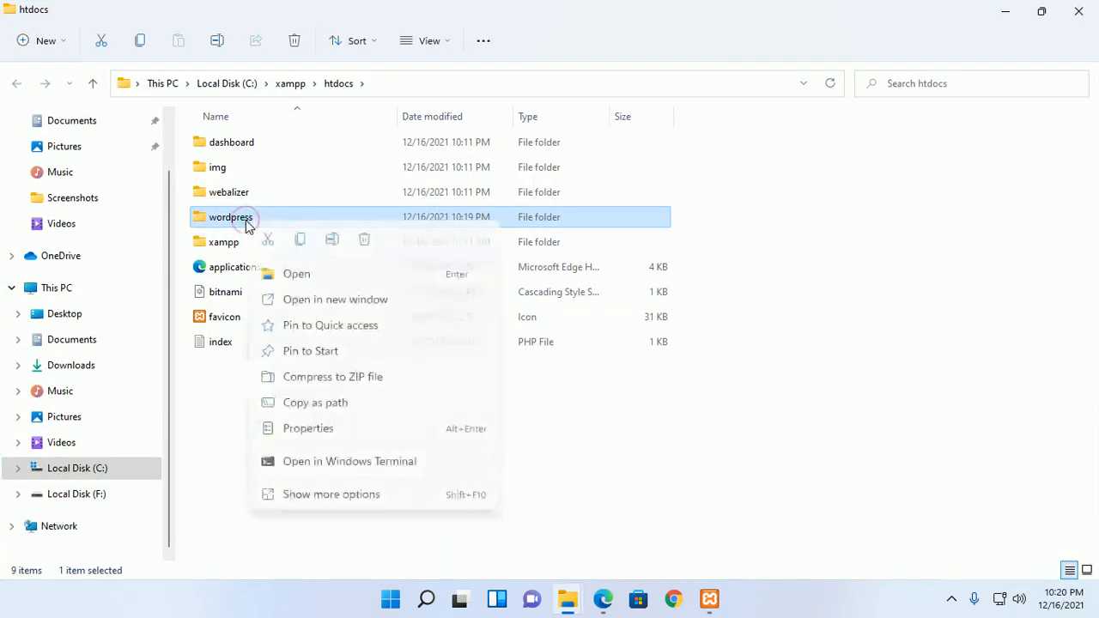
click(363, 493)
click(400, 456)
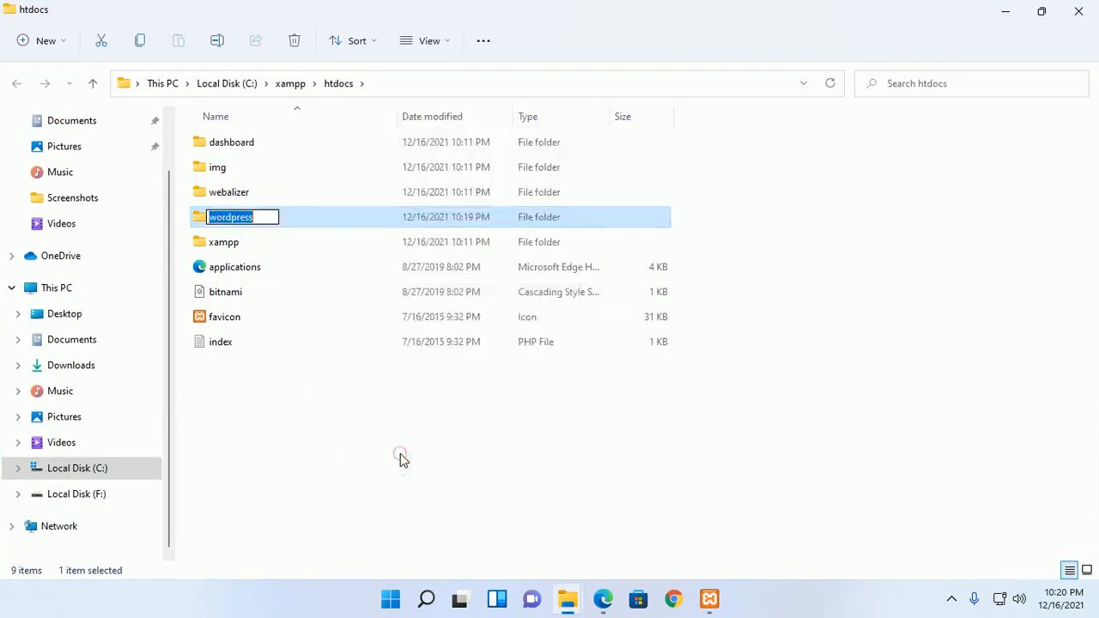
text(mysite)
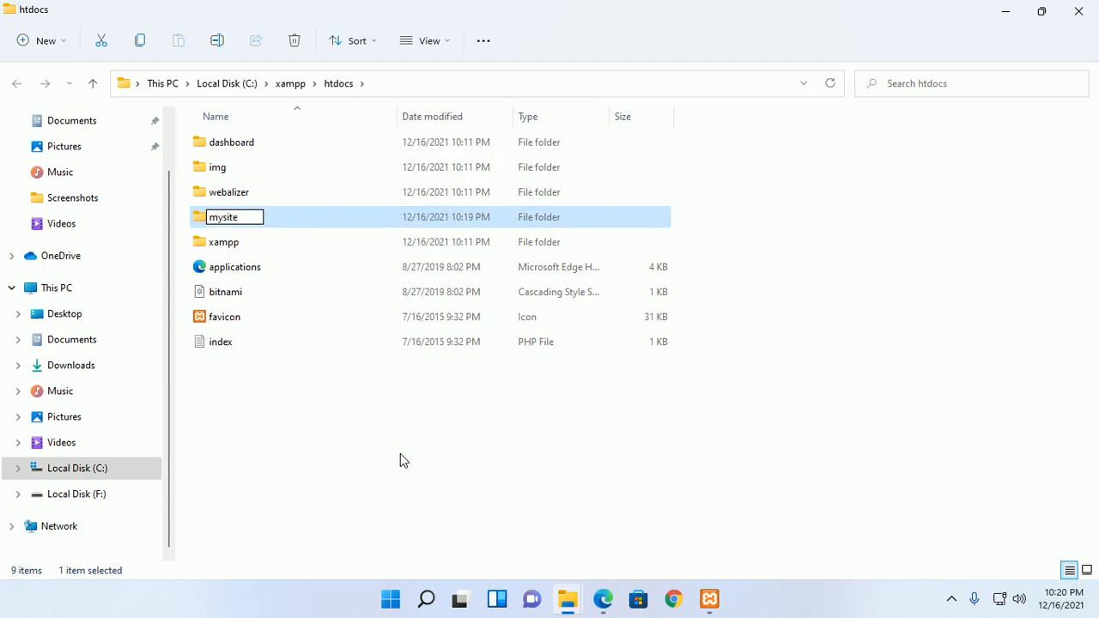
key(Return)
click(400, 460)
- Inside mysite, rename wp-config-sample to wp-config
double_click(280, 194)
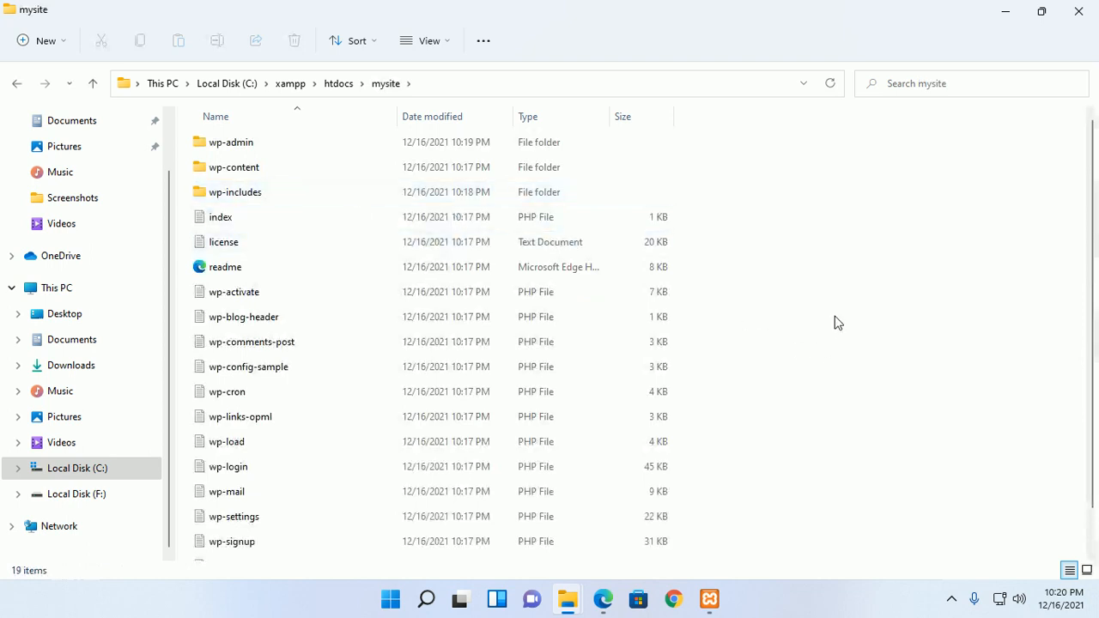
click(257, 367)
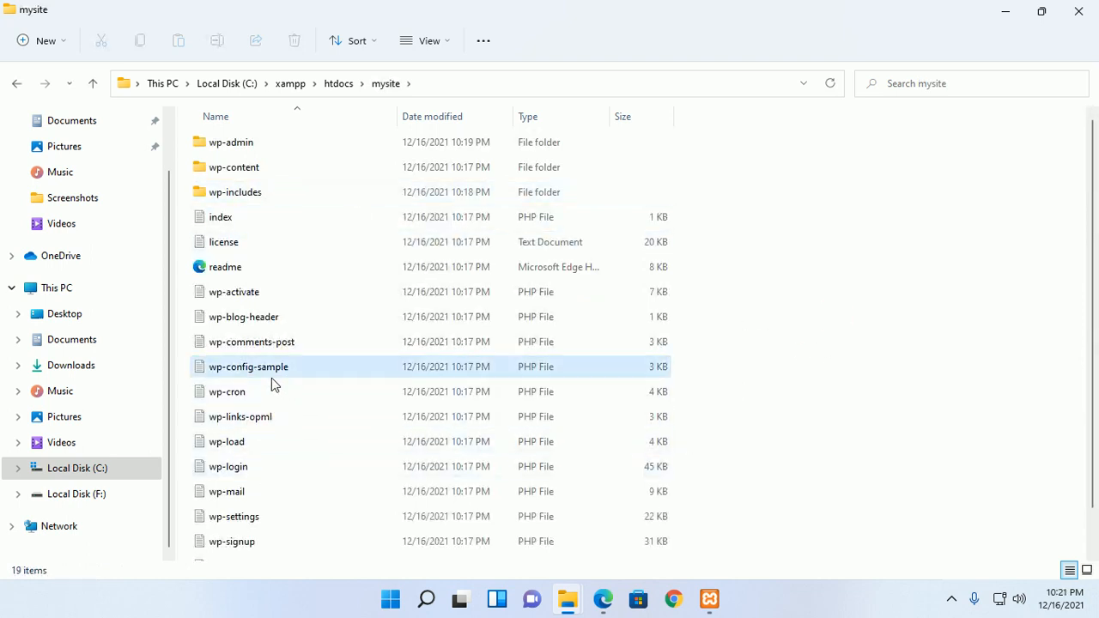
click(241, 367)
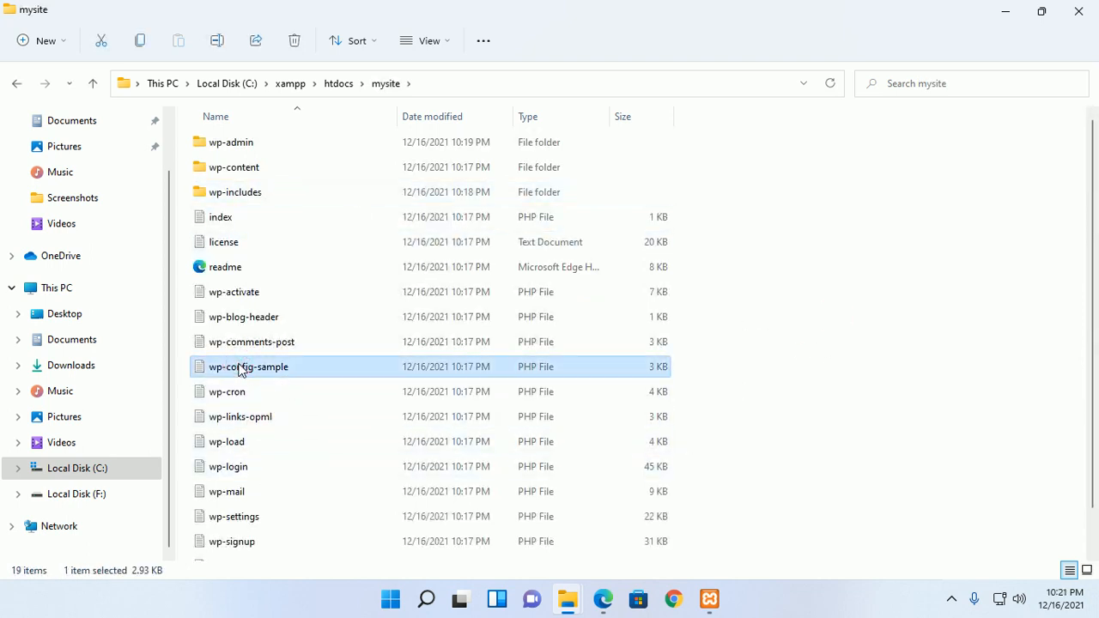
right_click(240, 368)
click(323, 554)
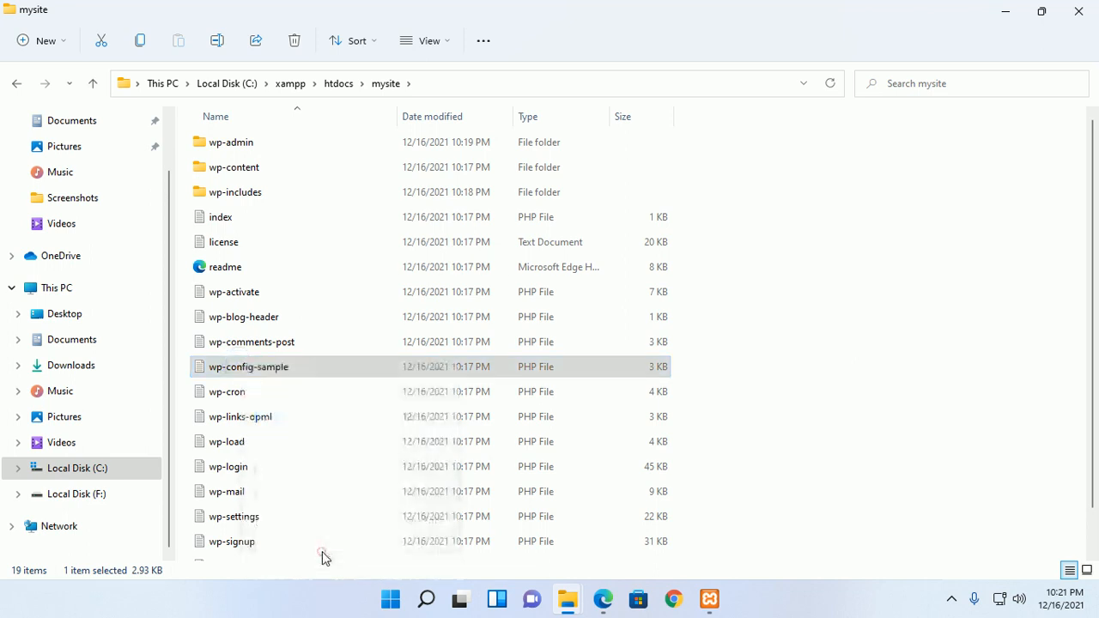
click(385, 516)
drag(300, 376, 255, 367)
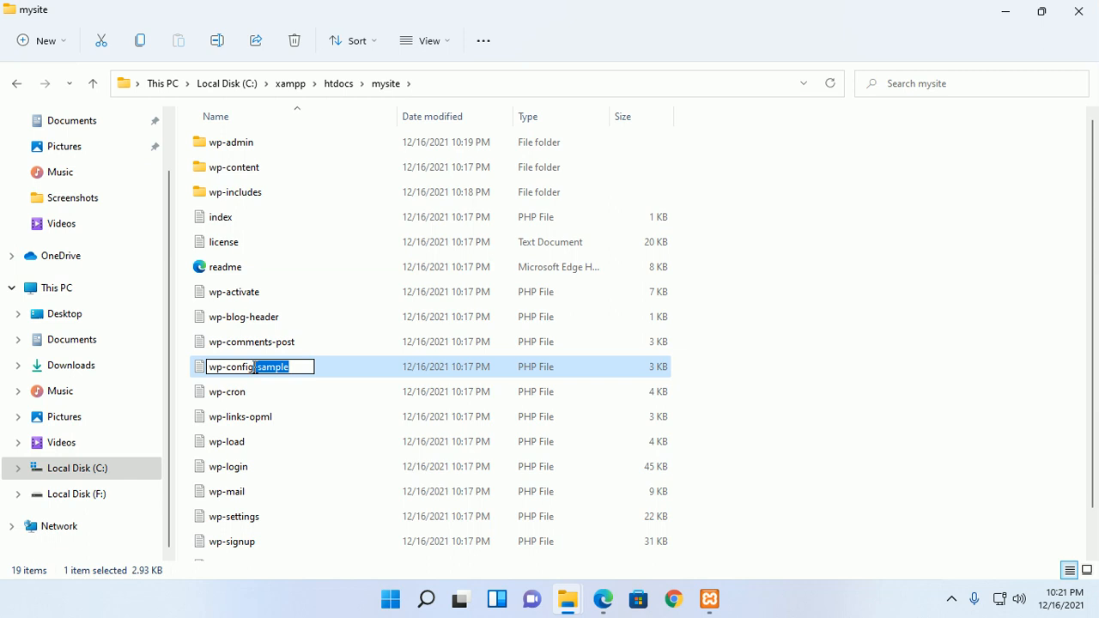
key(BackSpace)
key(Return)
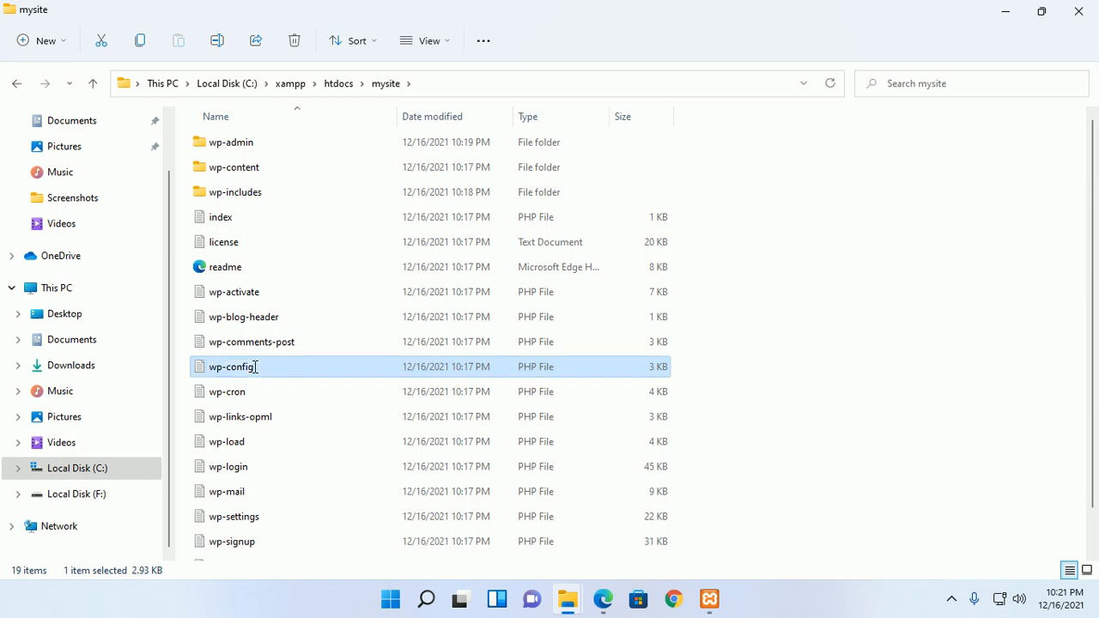
right_click(275, 373)
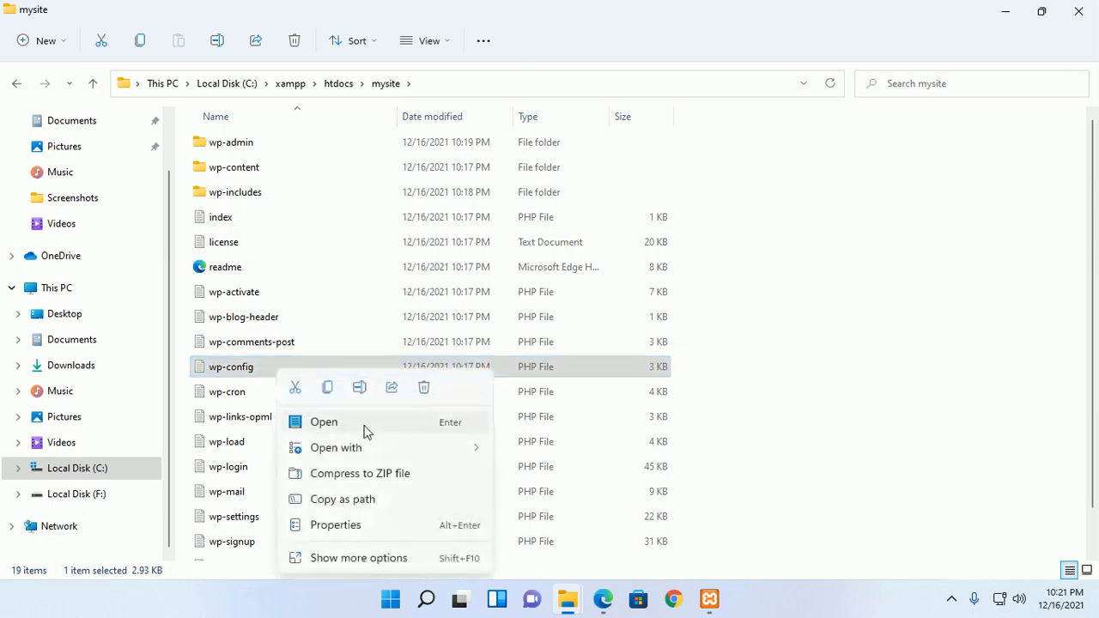
- Open wp-config in a maximized Notepad and set DB_NAME to mysitedb
click(325, 423)
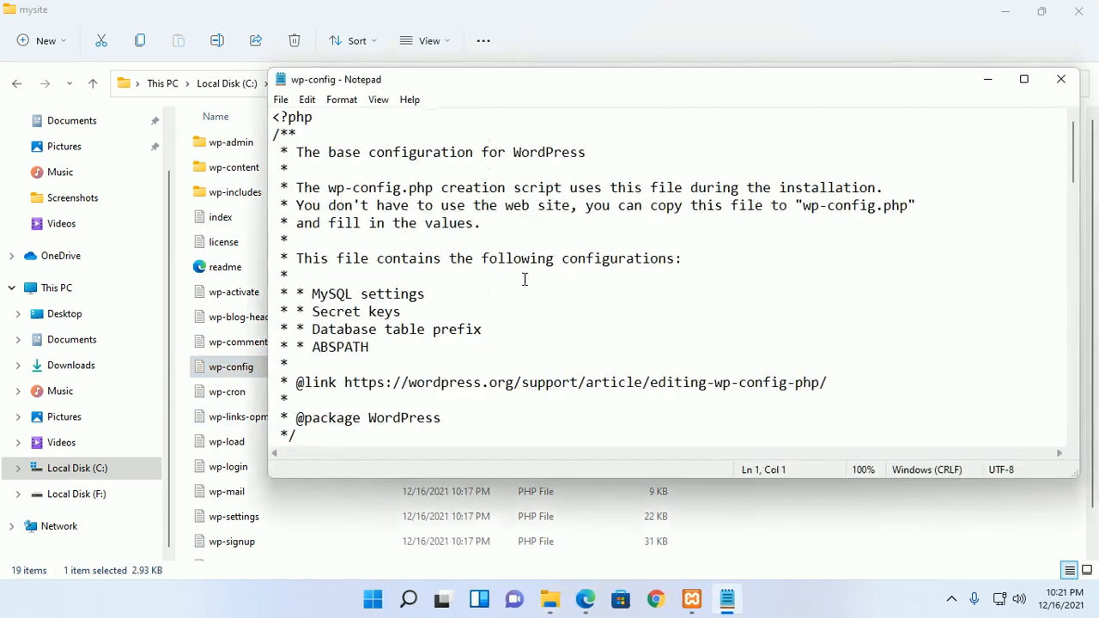
click(1024, 79)
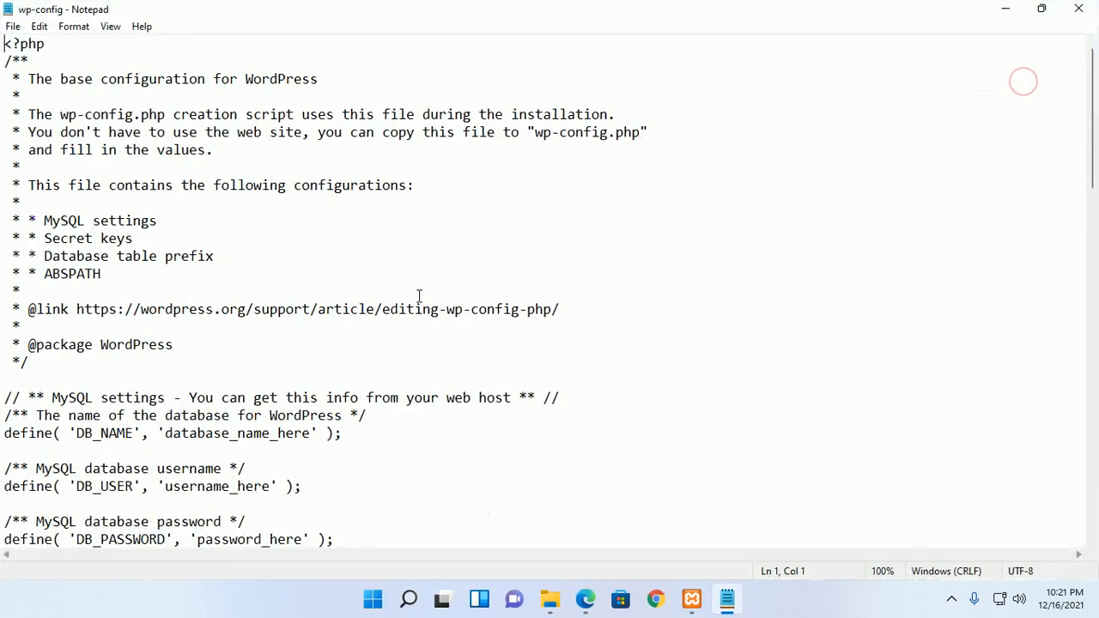
scroll(190, 316, down, 4)
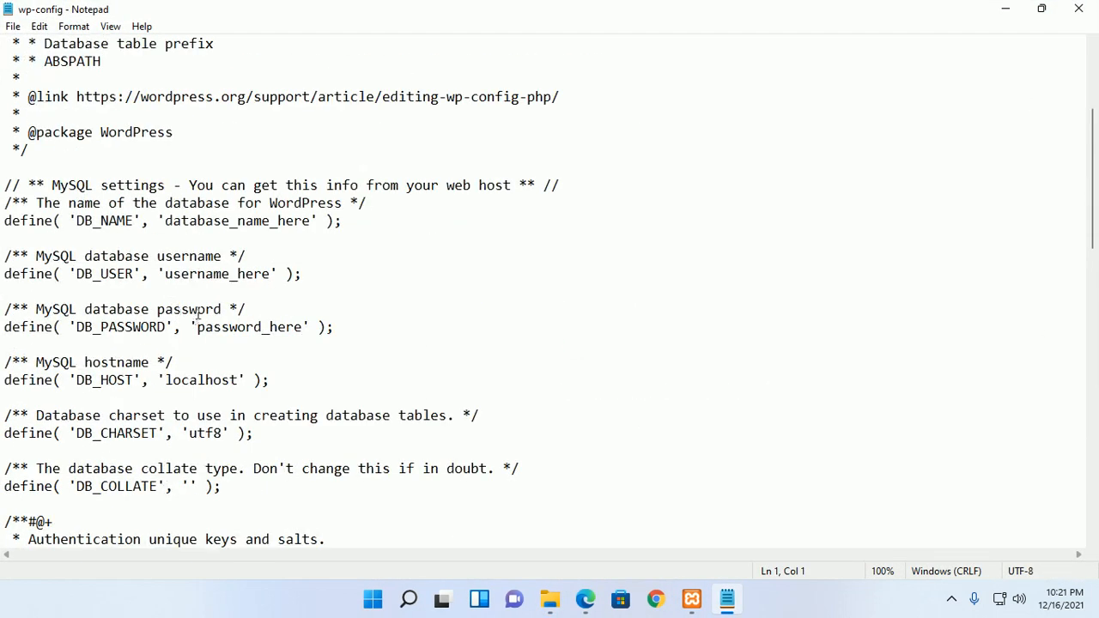
drag(166, 274, 272, 274)
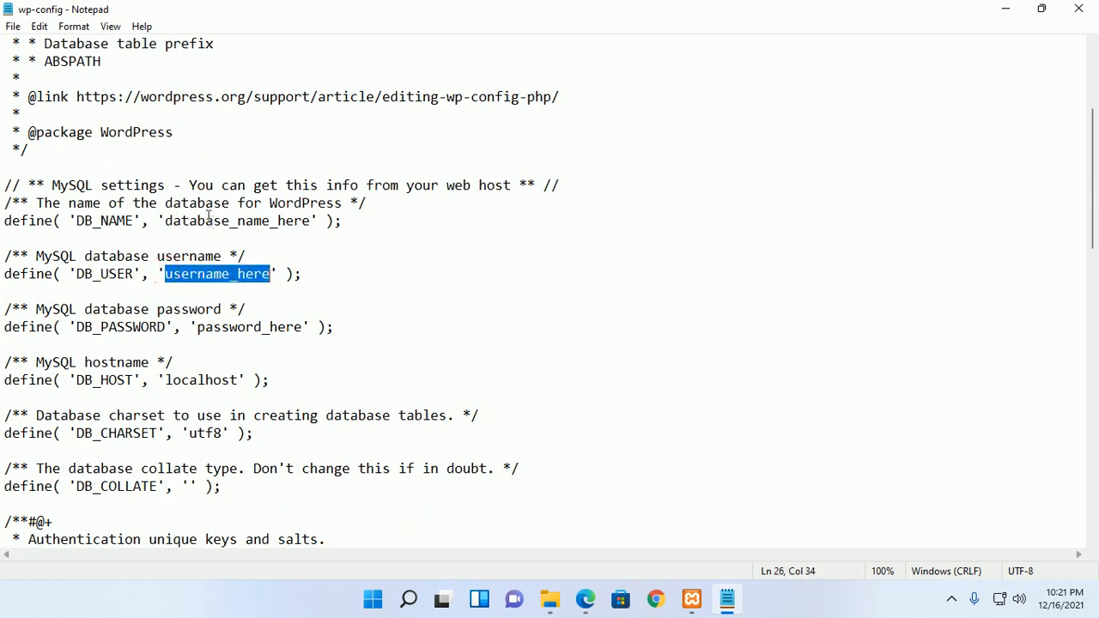
drag(166, 220, 309, 219)
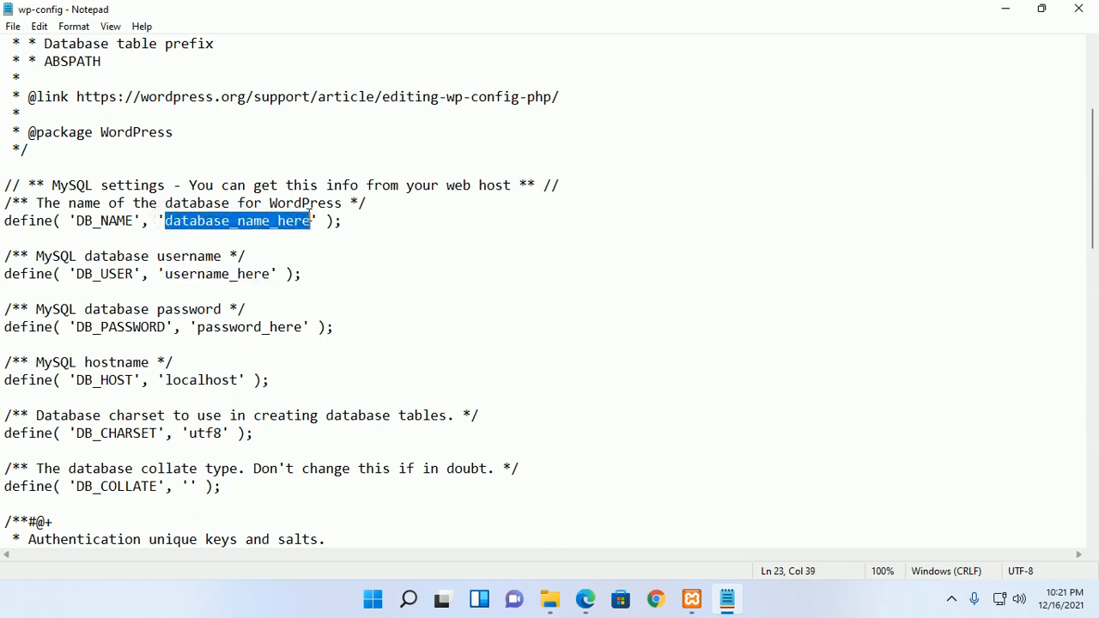
text(mysite)
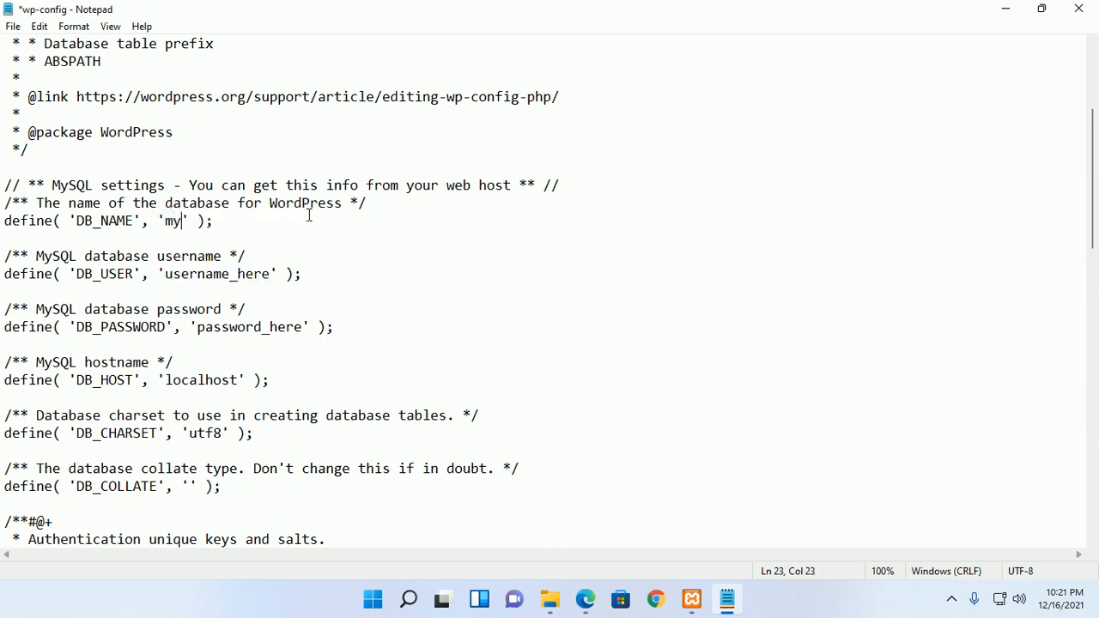
text(db)
double_click(189, 220)
click(253, 222)
- Set DB_USER to root, empty DB_PASSWORD, and save wp-config
click(271, 273)
drag(272, 274, 166, 273)
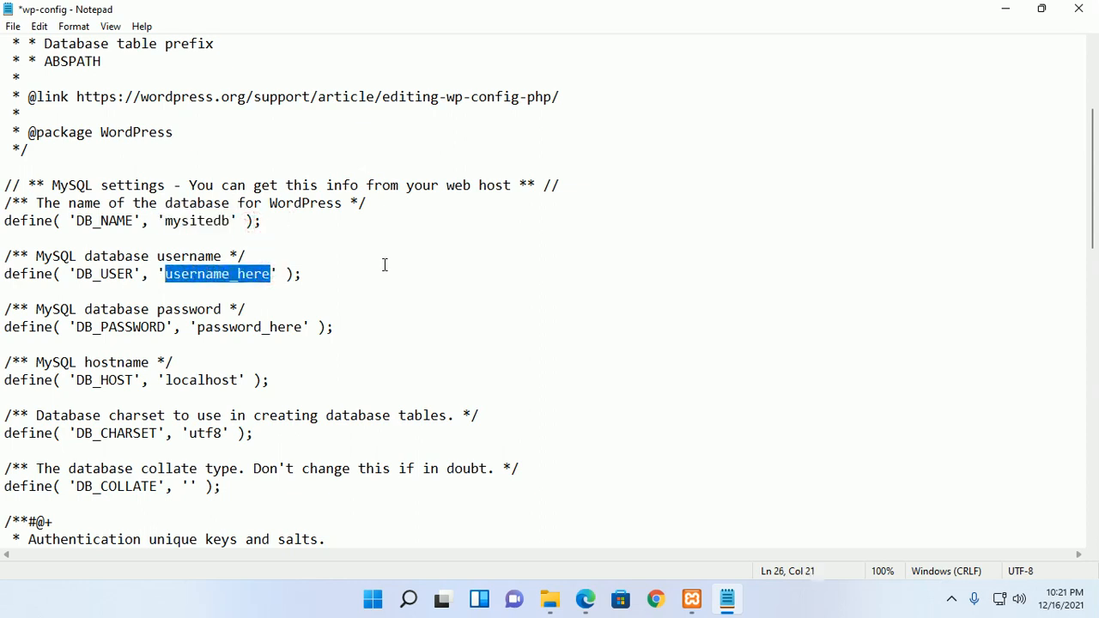
text(root)
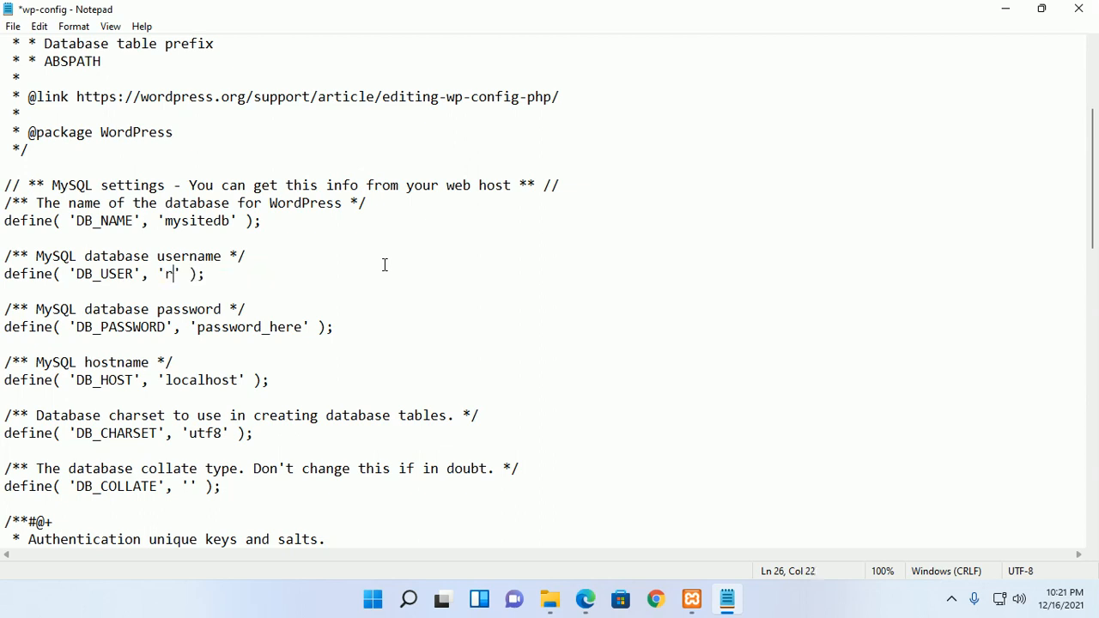
key(ctrl+s)
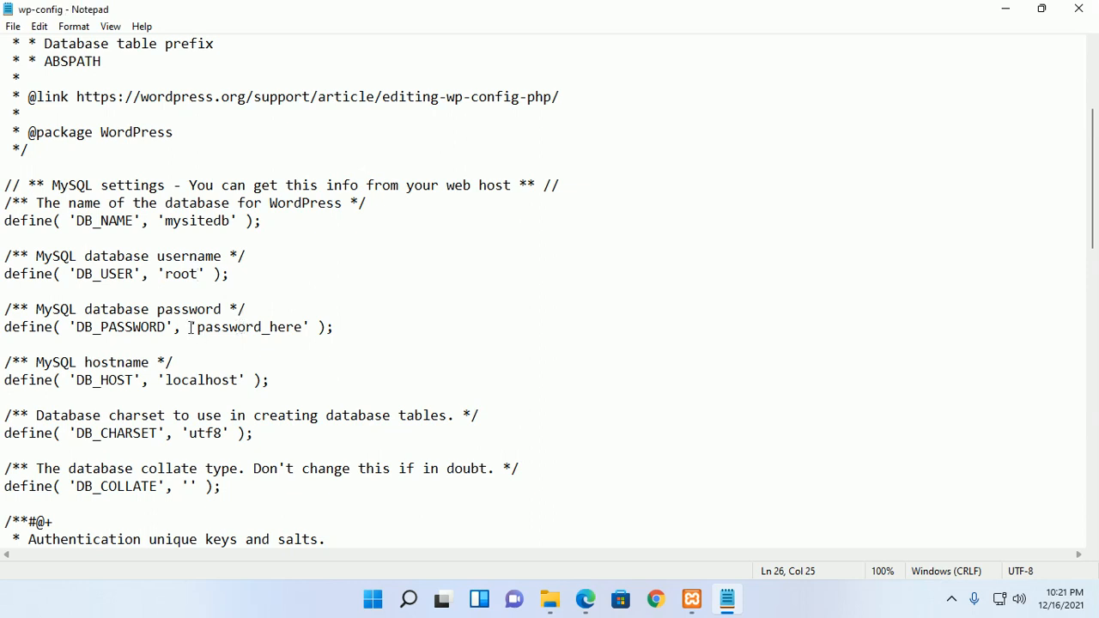
drag(197, 327, 305, 328)
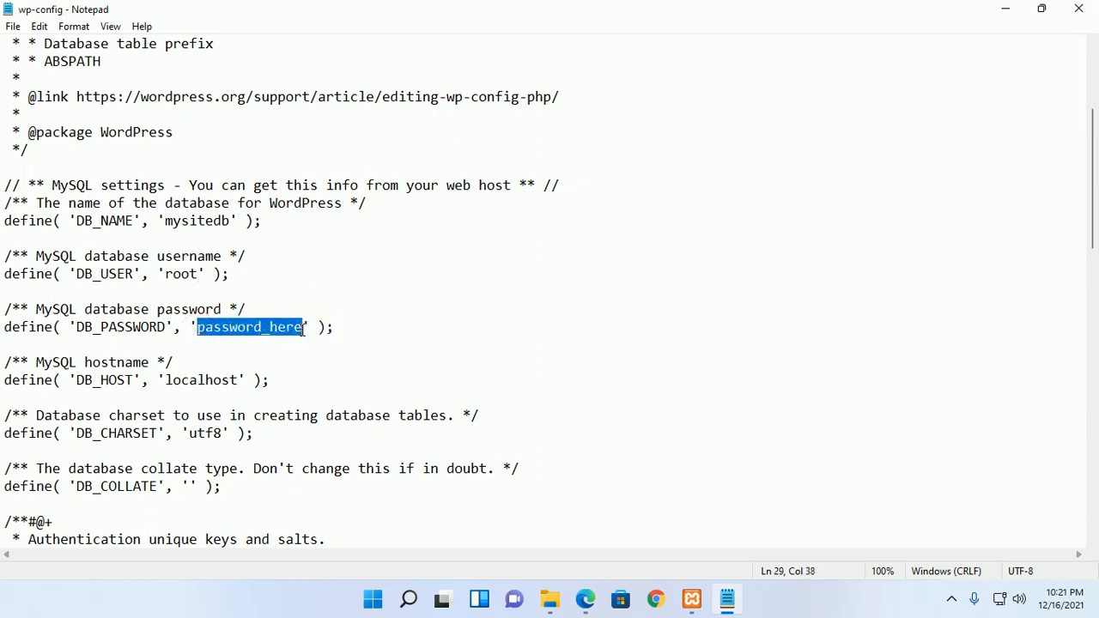
key(BackSpace)
key(ctrl+s)
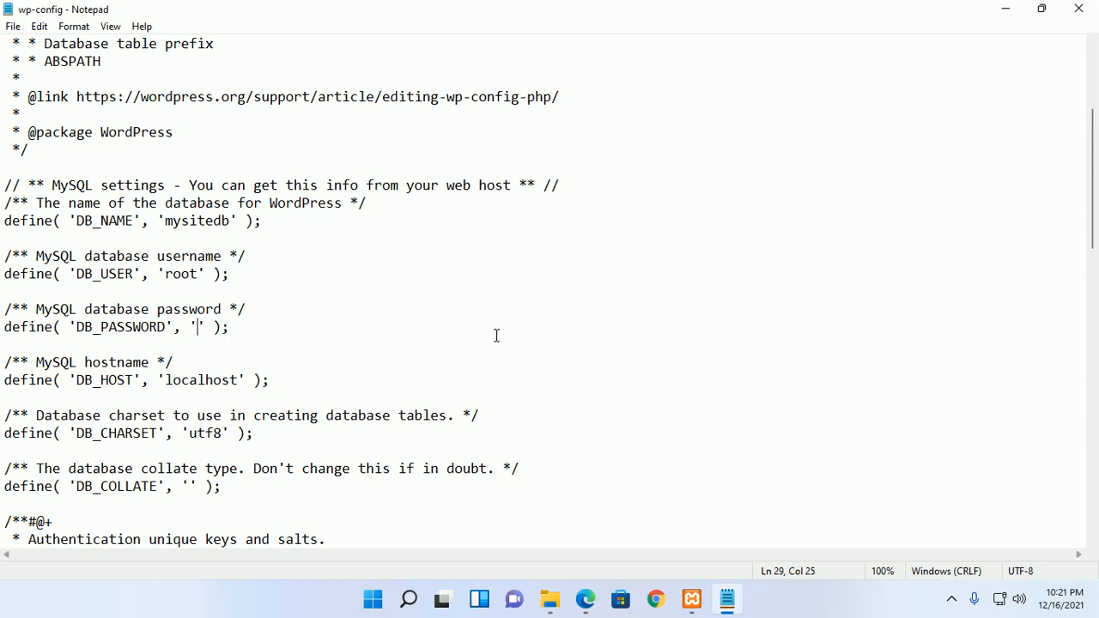
click(238, 327)
click(197, 324)
click(256, 324)
click(197, 326)
click(268, 325)
- Load localhost/mysite in a new Edge tab
mouse_move(596, 588)
click(577, 464)
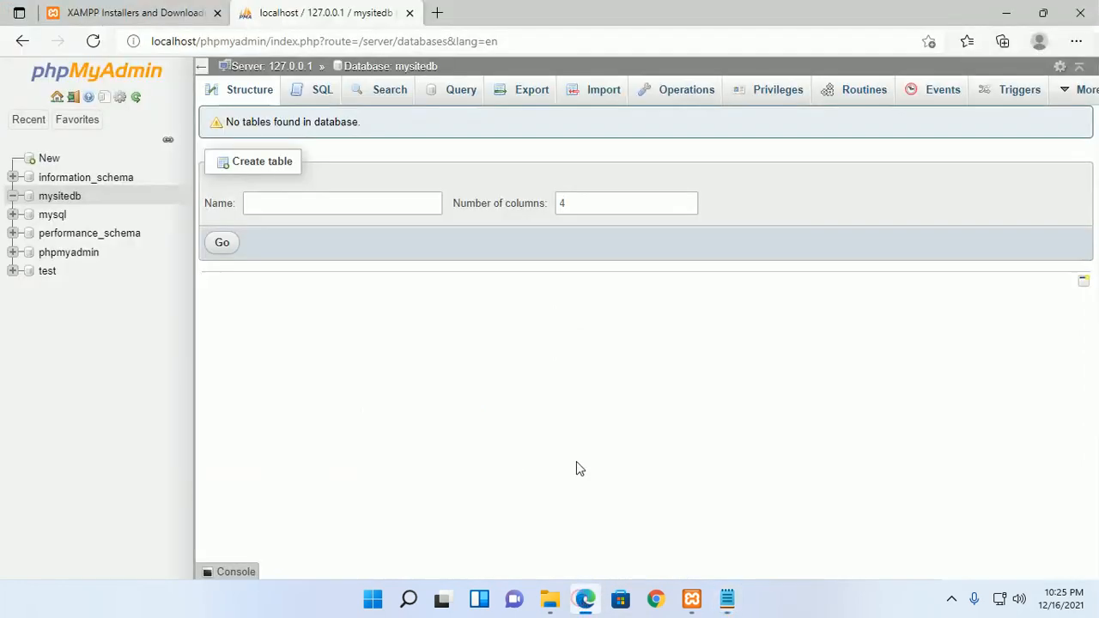
click(439, 13)
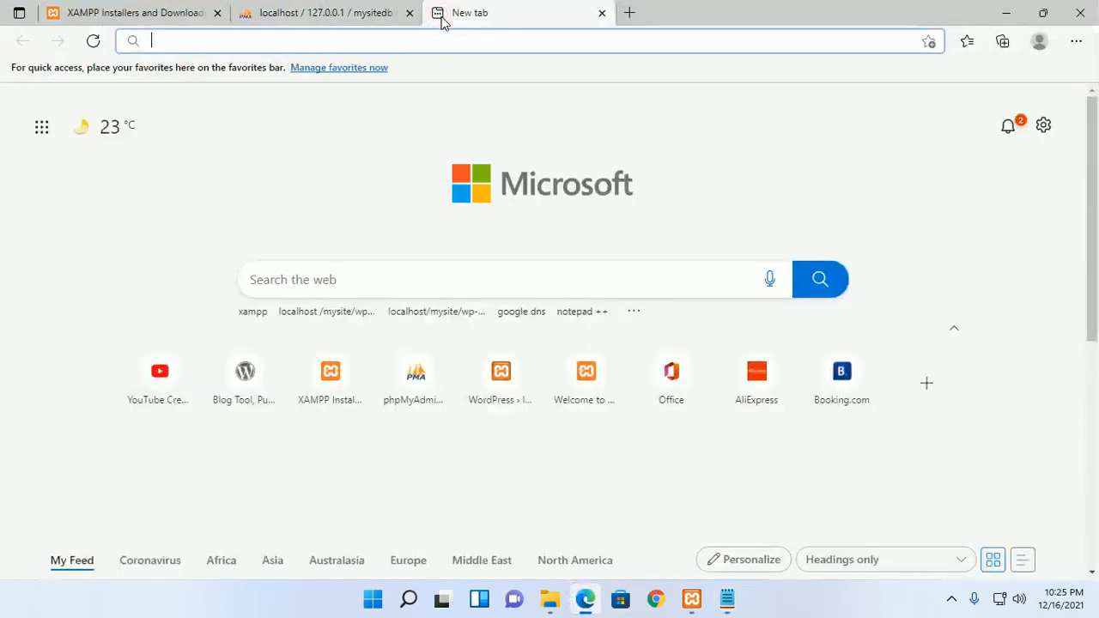
text(localhost)
key(Return)
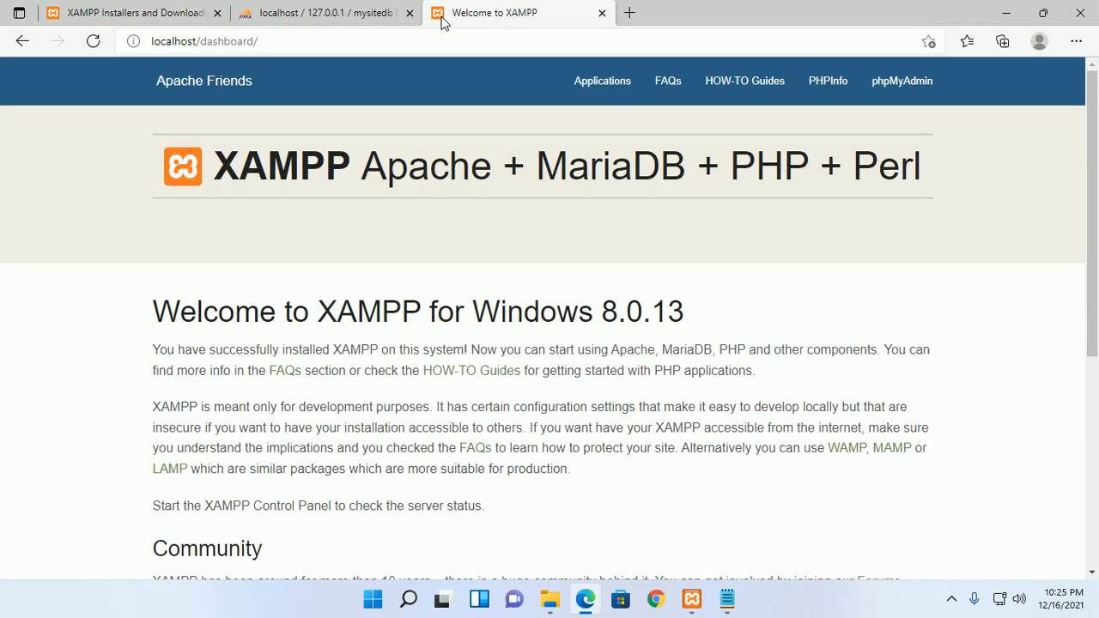
drag(200, 41, 262, 40)
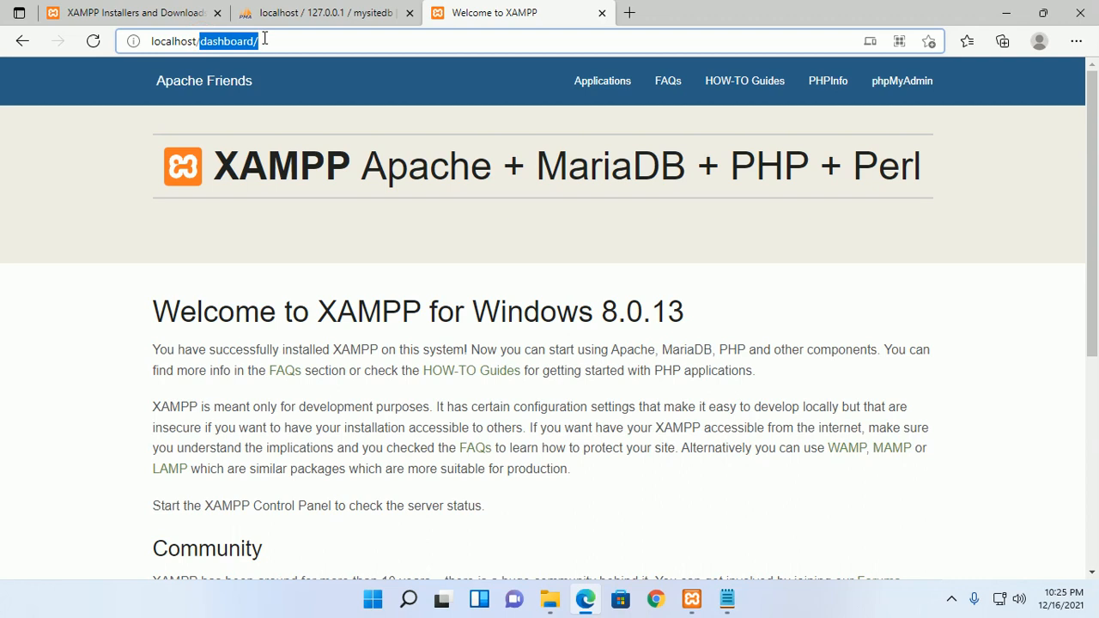
text(my)
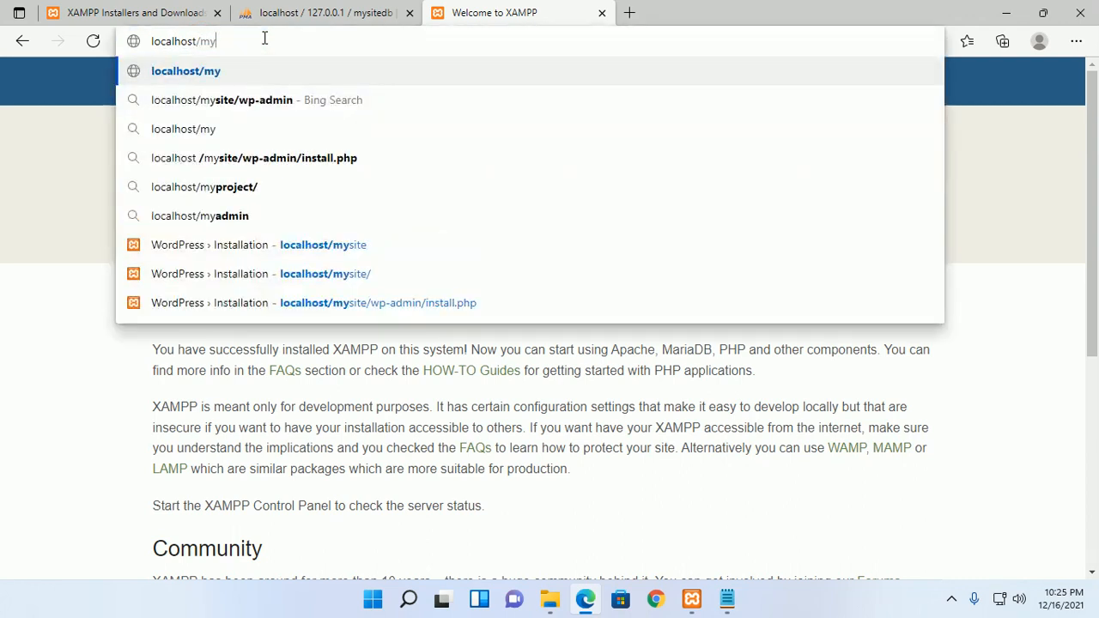
text(site)
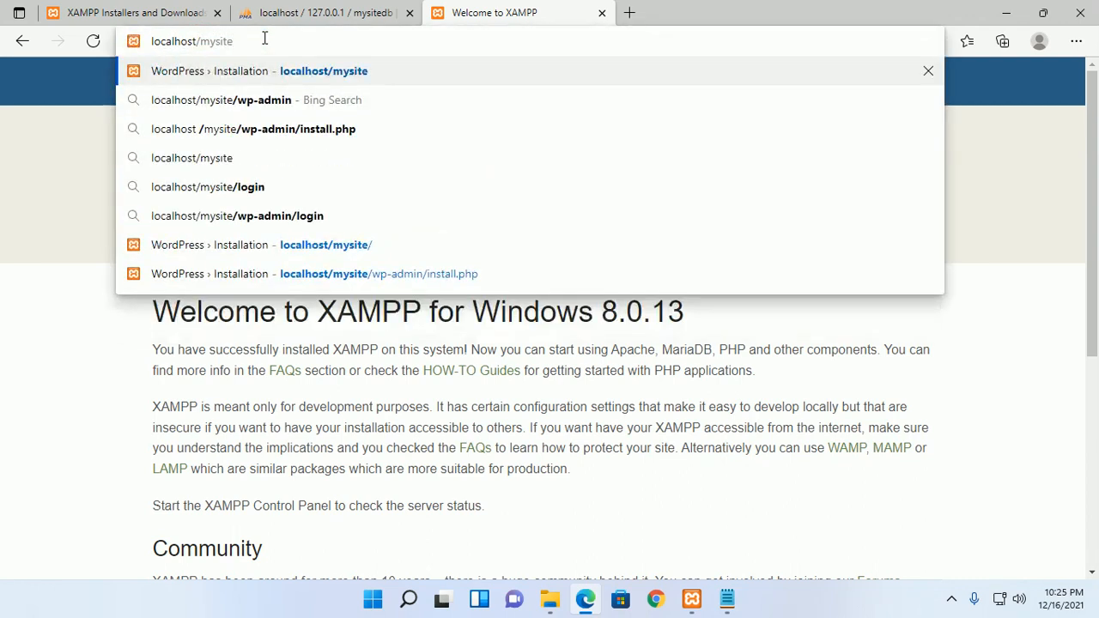
key(Return)
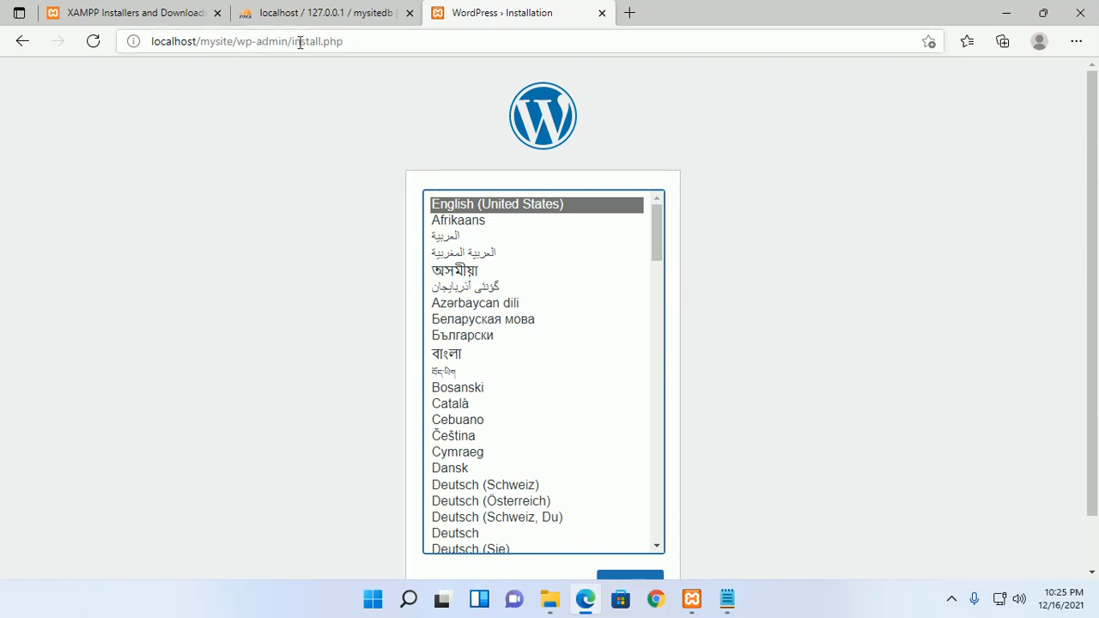
- Choose English (United States) as the WordPress install language and continue
click(349, 41)
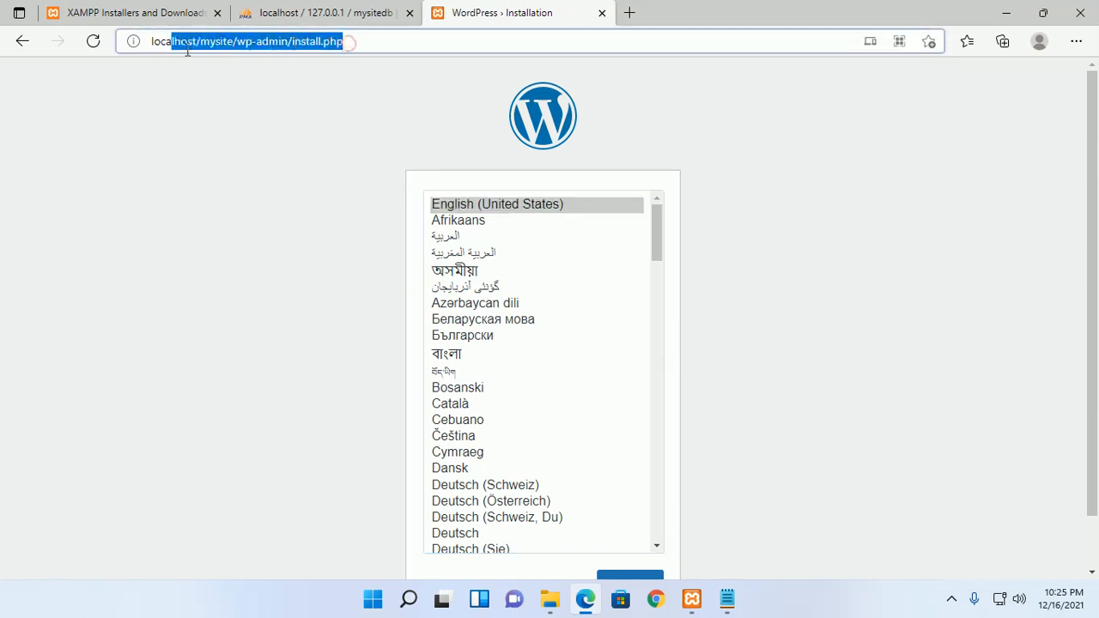
click(243, 177)
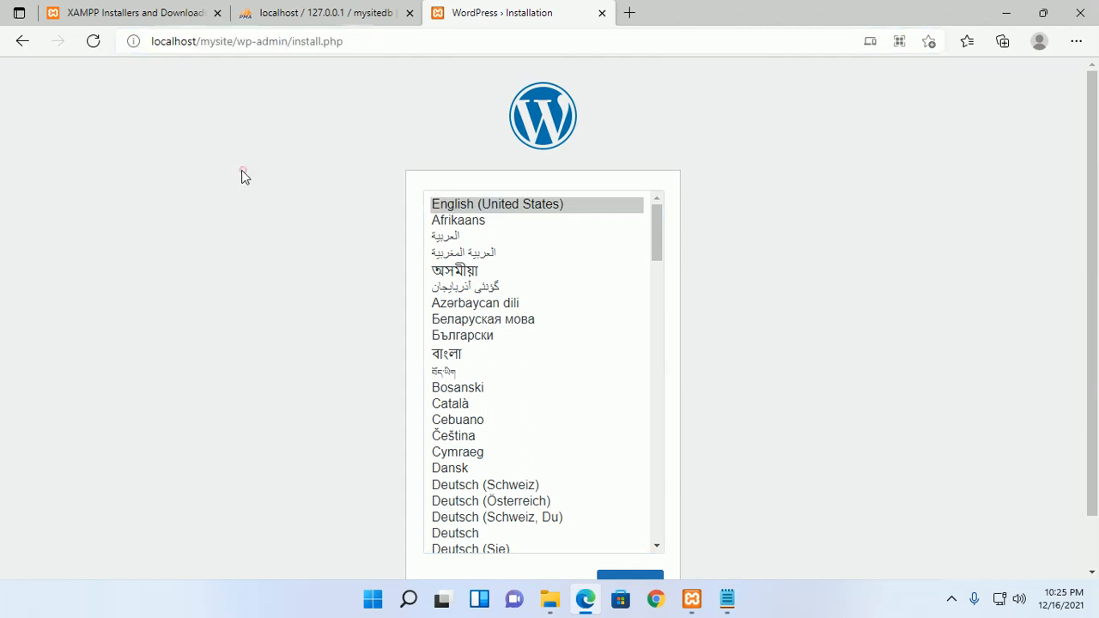
click(519, 211)
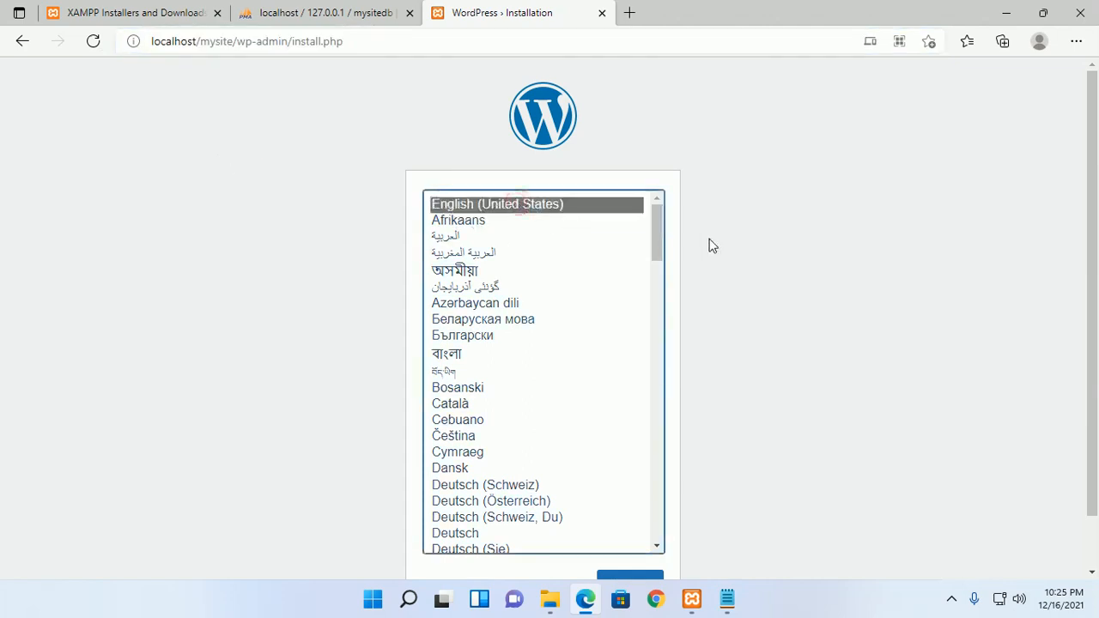
scroll(712, 248, down, 2)
click(626, 527)
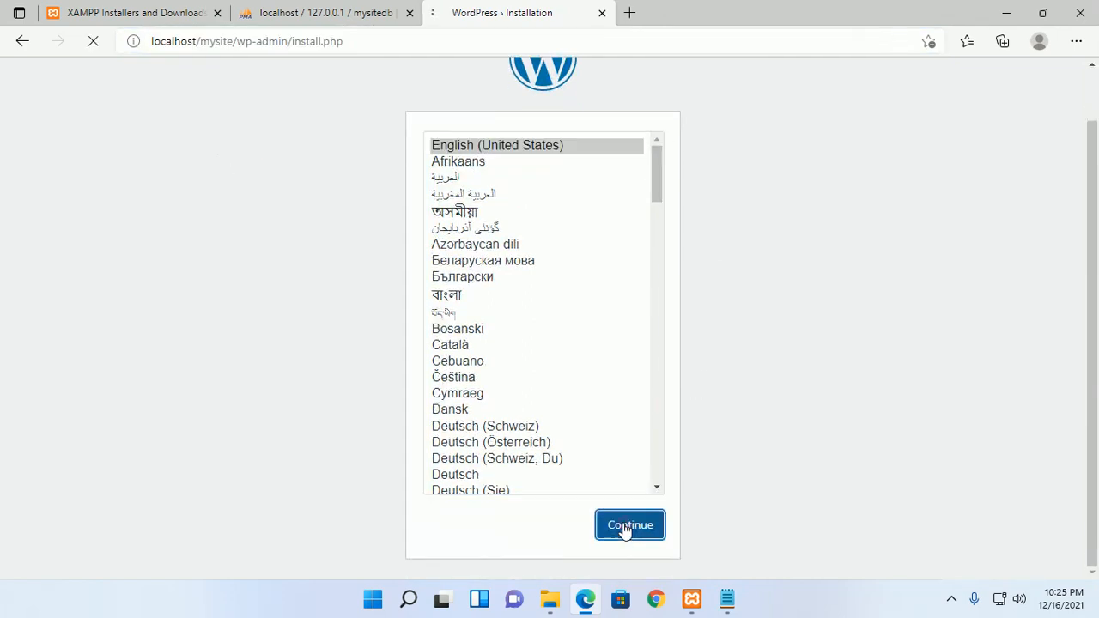
scroll(804, 292, down, 3)
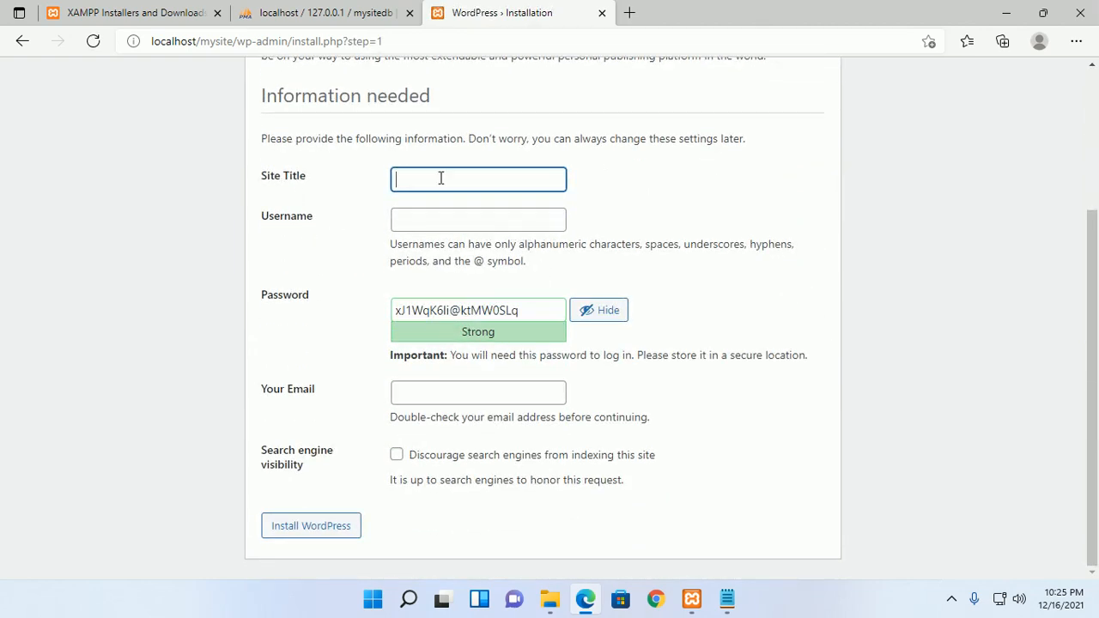
- Enter site title 'OSTechHelp Blog' and an admin username, then copy the generated password
text(OSTechHelp Blog)
click(922, 182)
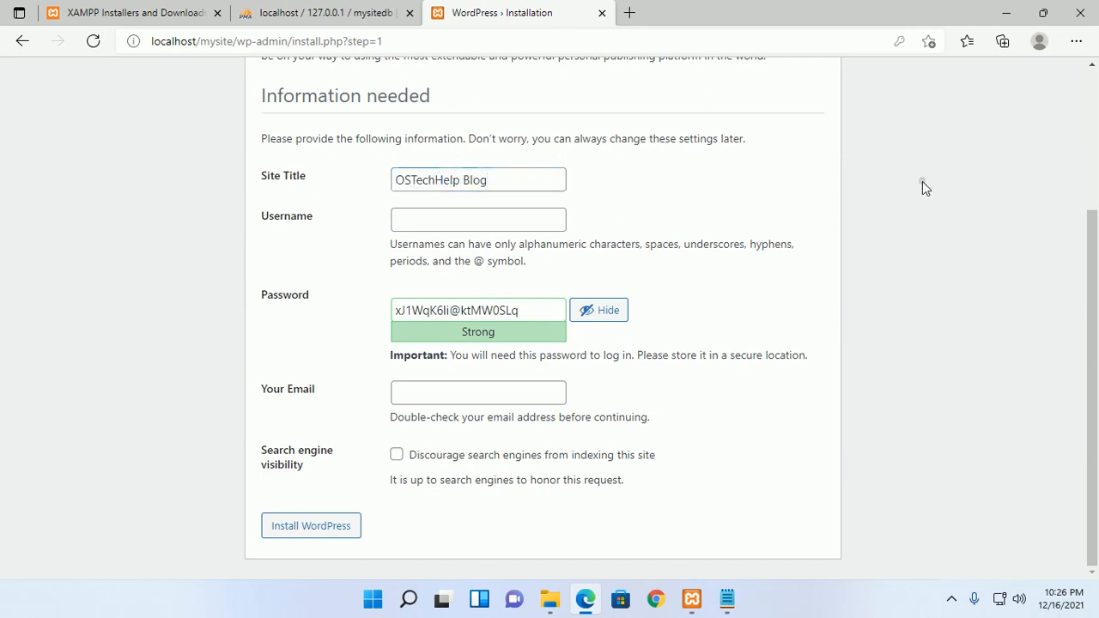
click(435, 225)
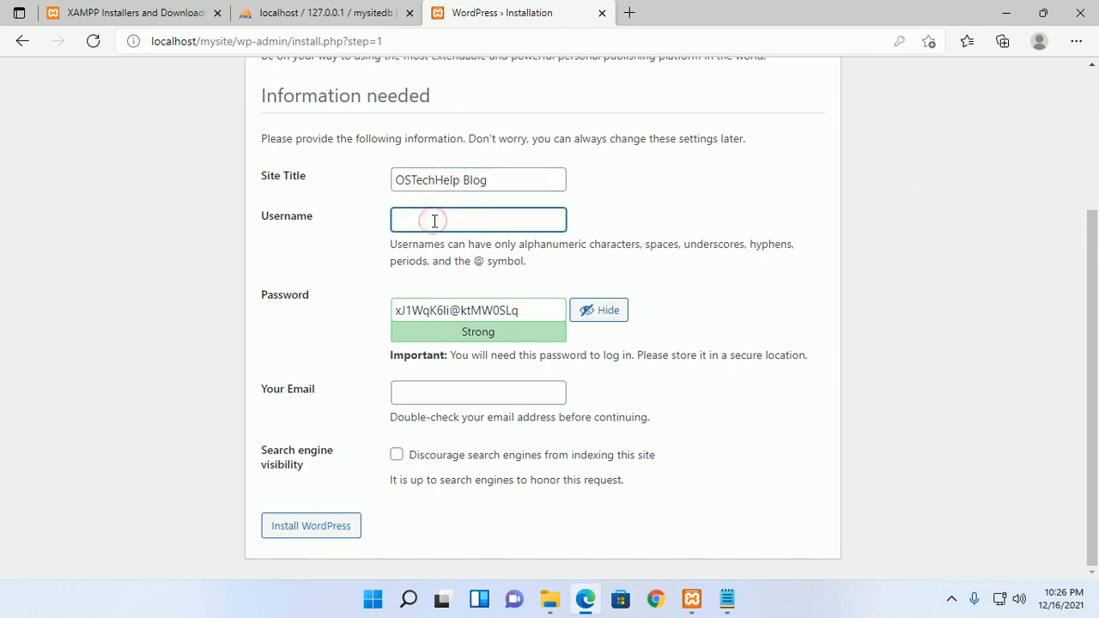
text(ostechhelp)
key(Tab)
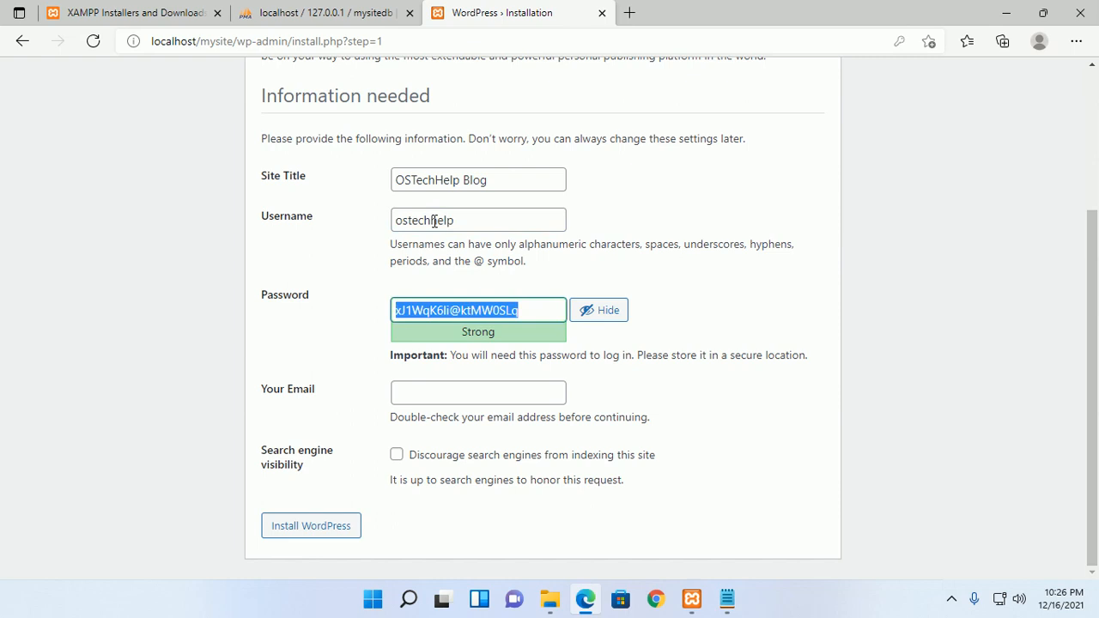
click(523, 311)
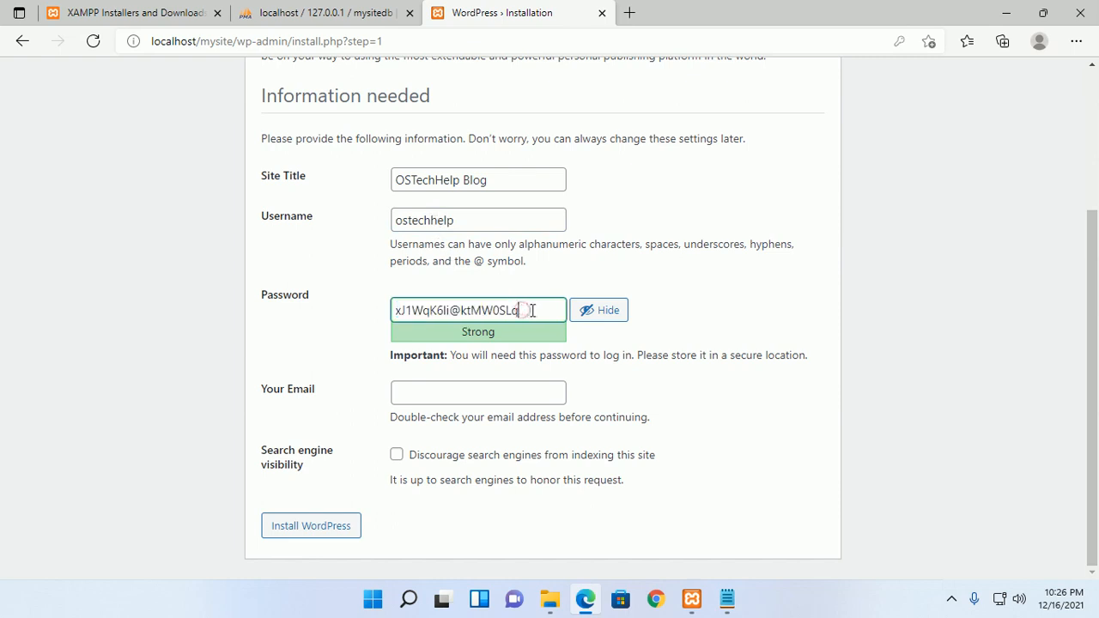
drag(527, 311, 380, 317)
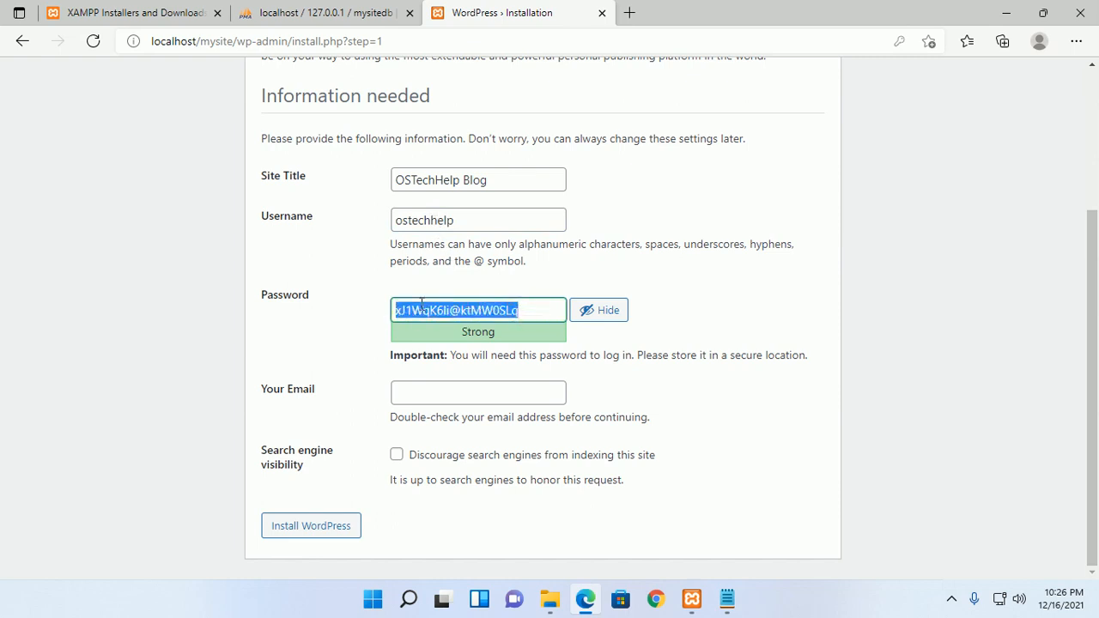
right_click(419, 309)
click(463, 129)
- Launch Notepad and paste the copied WordPress password into a new note
click(409, 599)
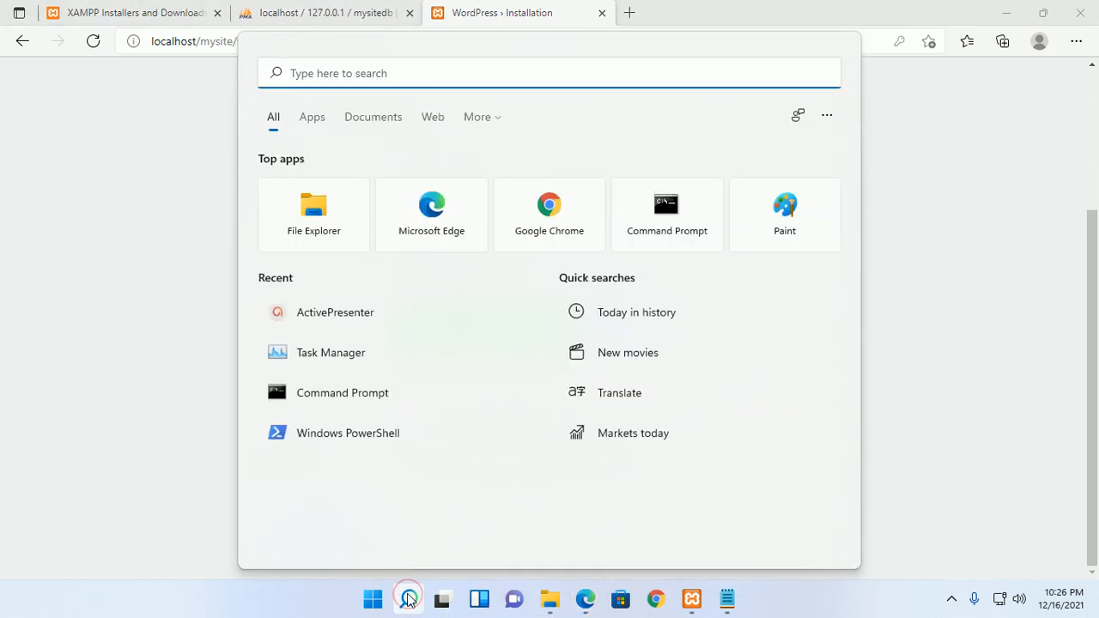
text(note)
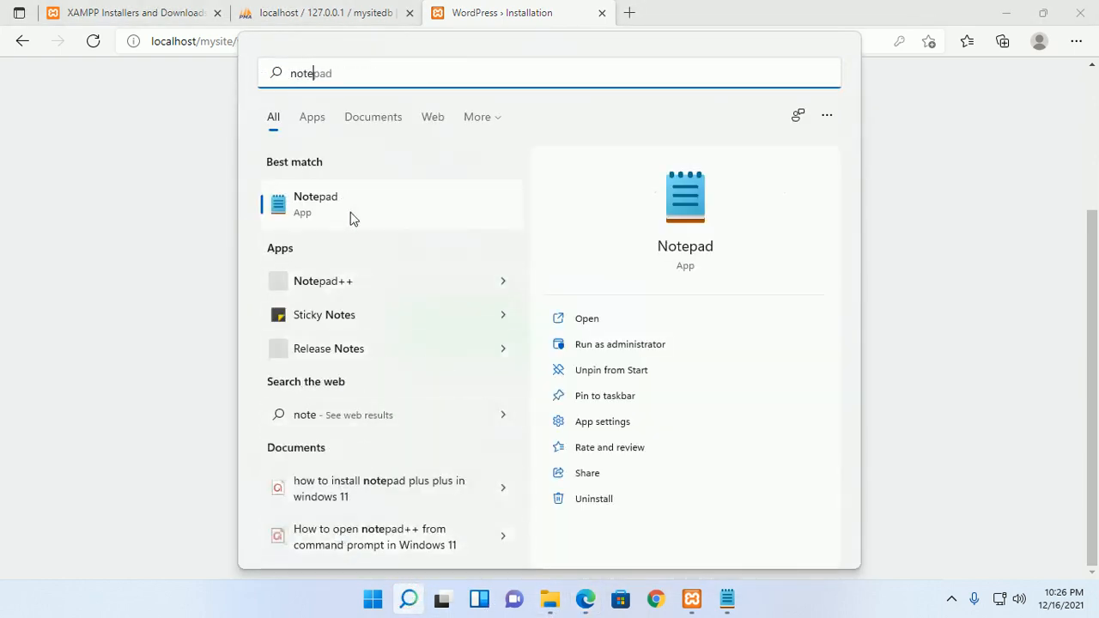
click(352, 216)
right_click(357, 201)
click(400, 272)
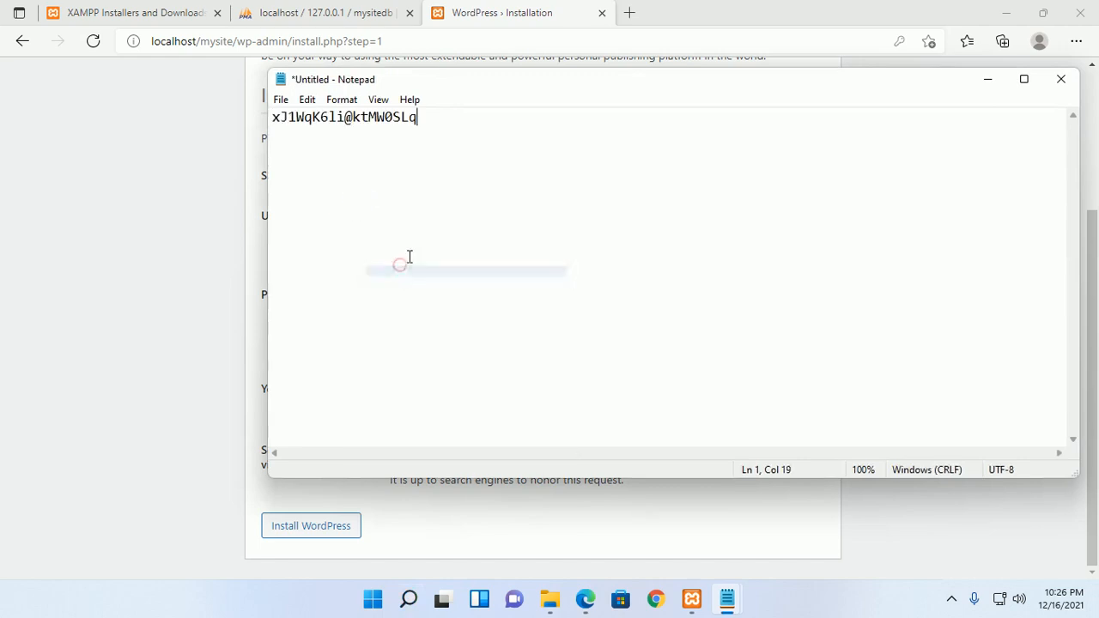
- Save the note as wppass in Documents, then minimise Notepad
click(280, 99)
click(310, 172)
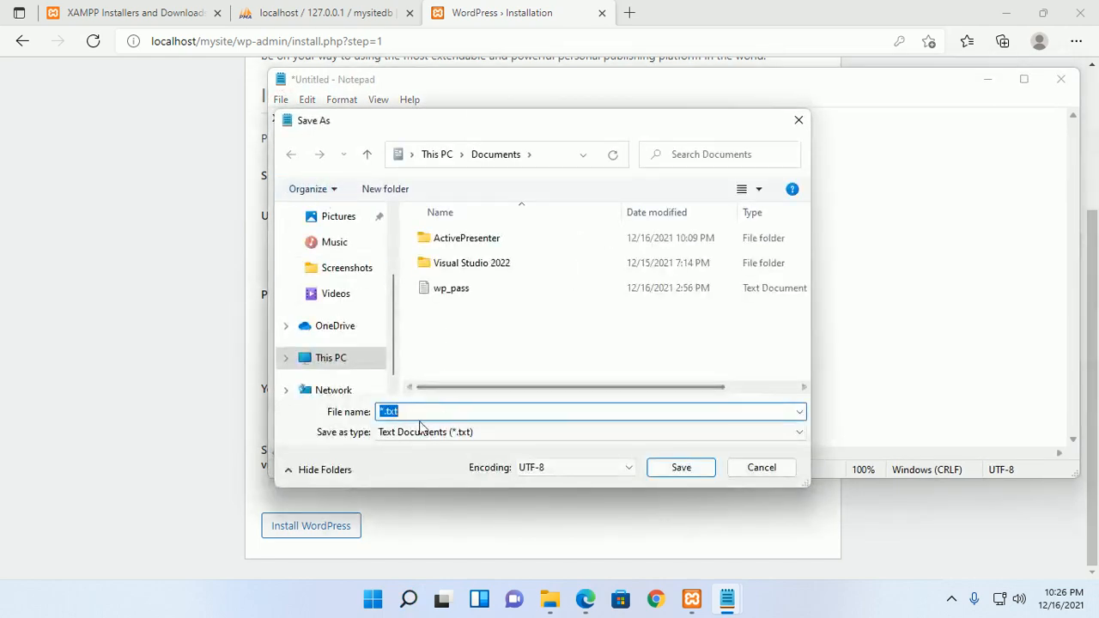
text(wpp)
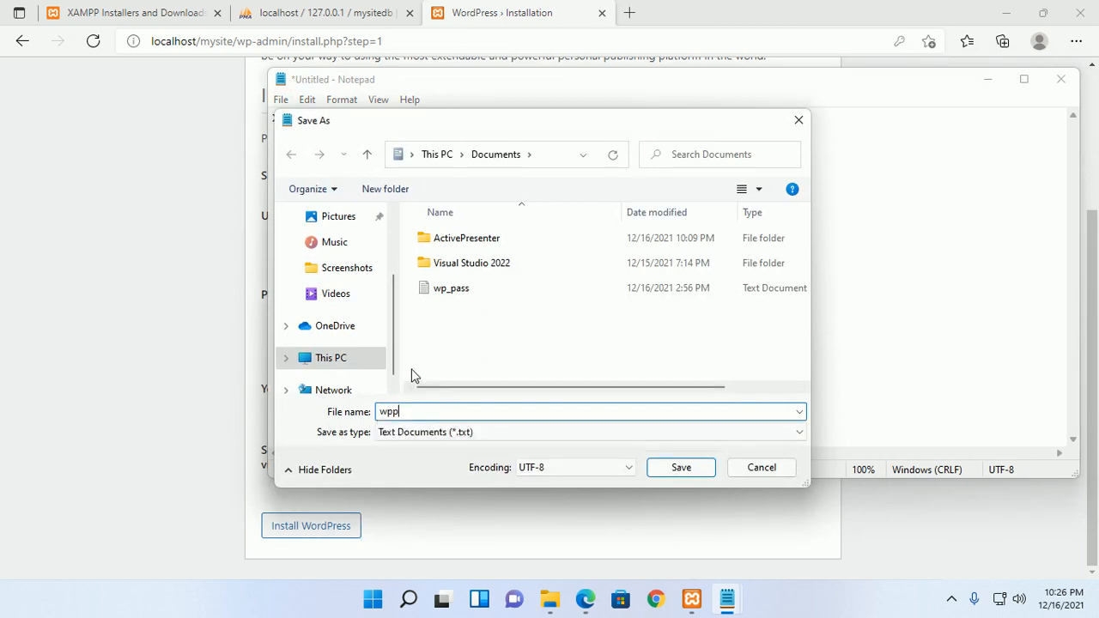
text(ass)
click(684, 462)
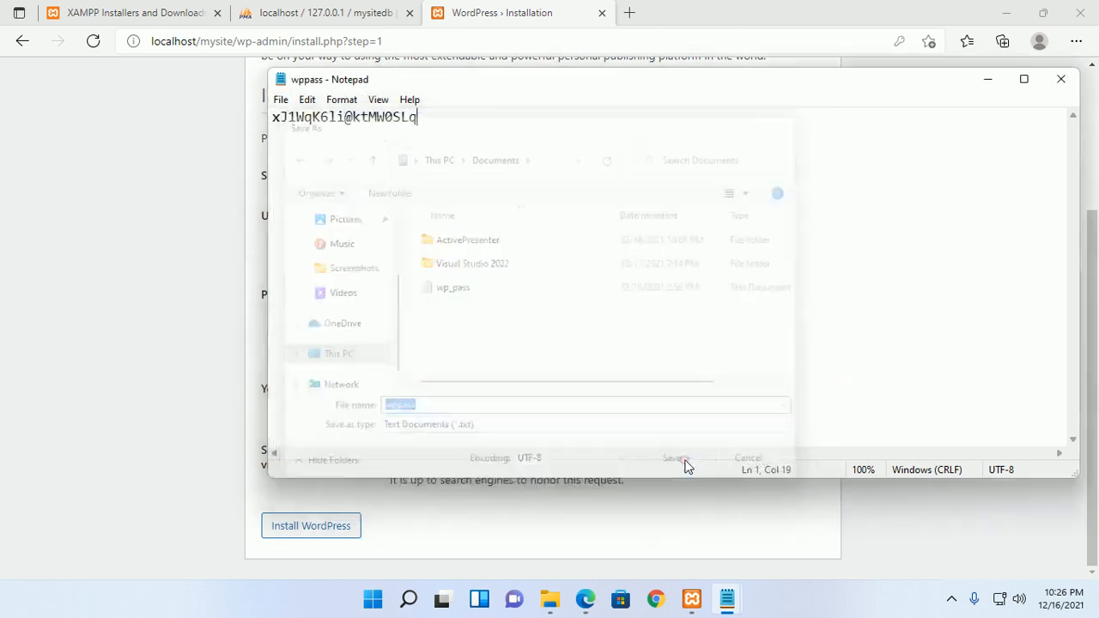
click(988, 79)
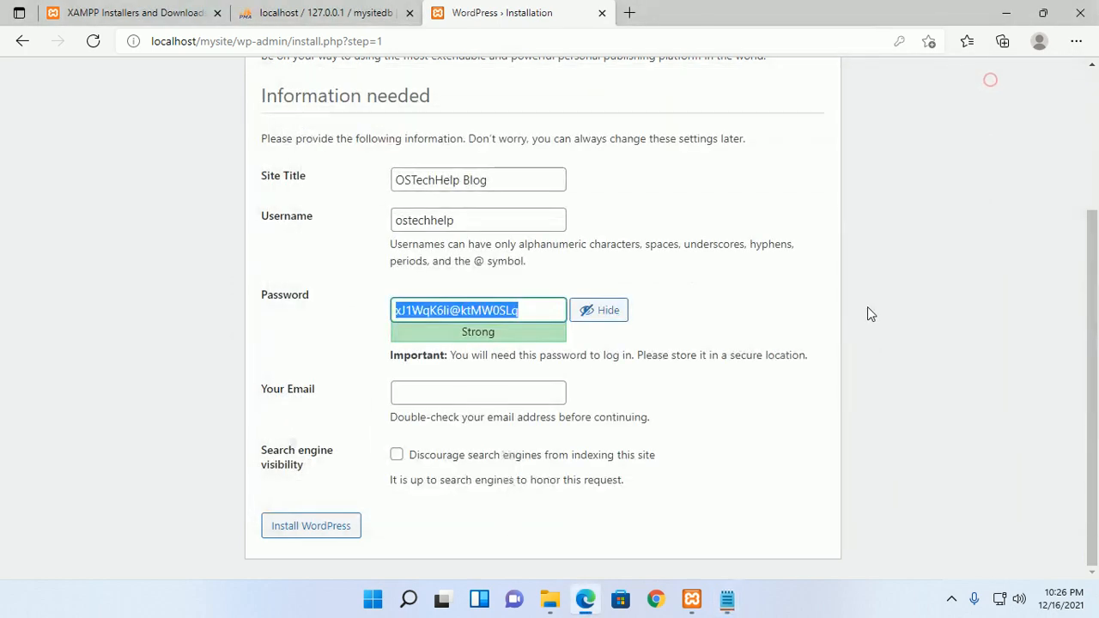
- Enter the admin e-mail, tick Discourage search engines, install WordPress, and dismiss the save-password popup
click(444, 393)
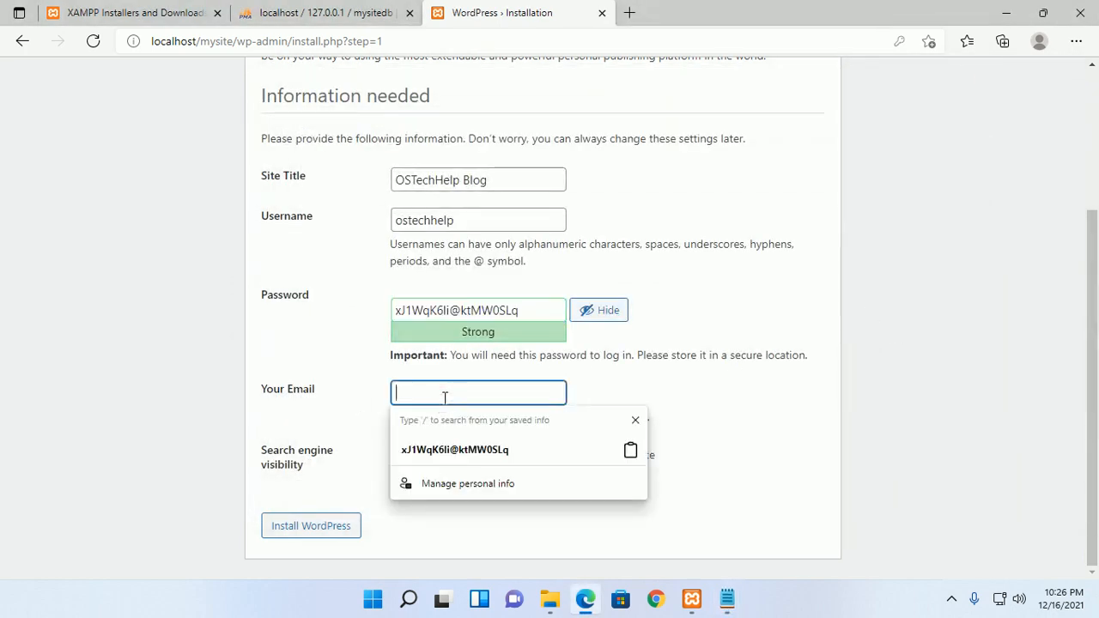
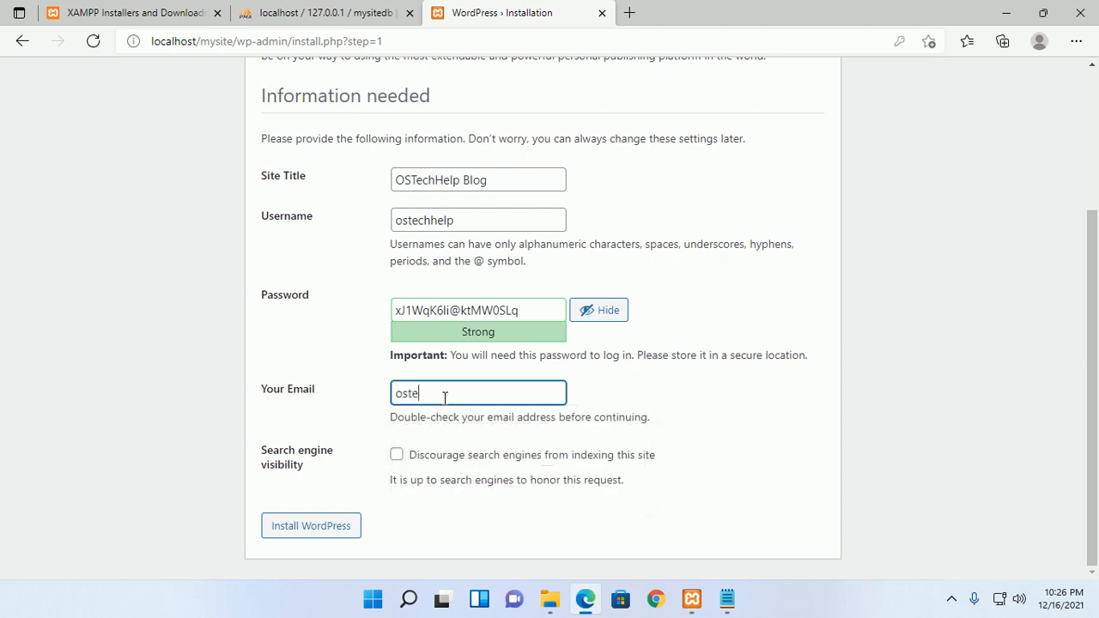
key(Tab)
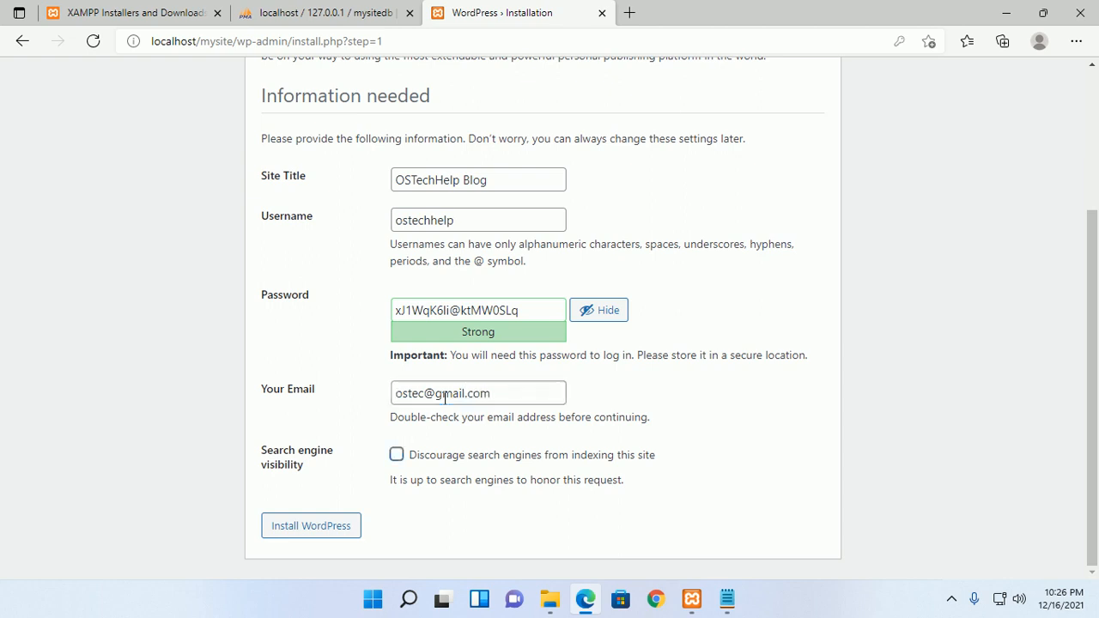
click(396, 456)
click(907, 454)
click(296, 531)
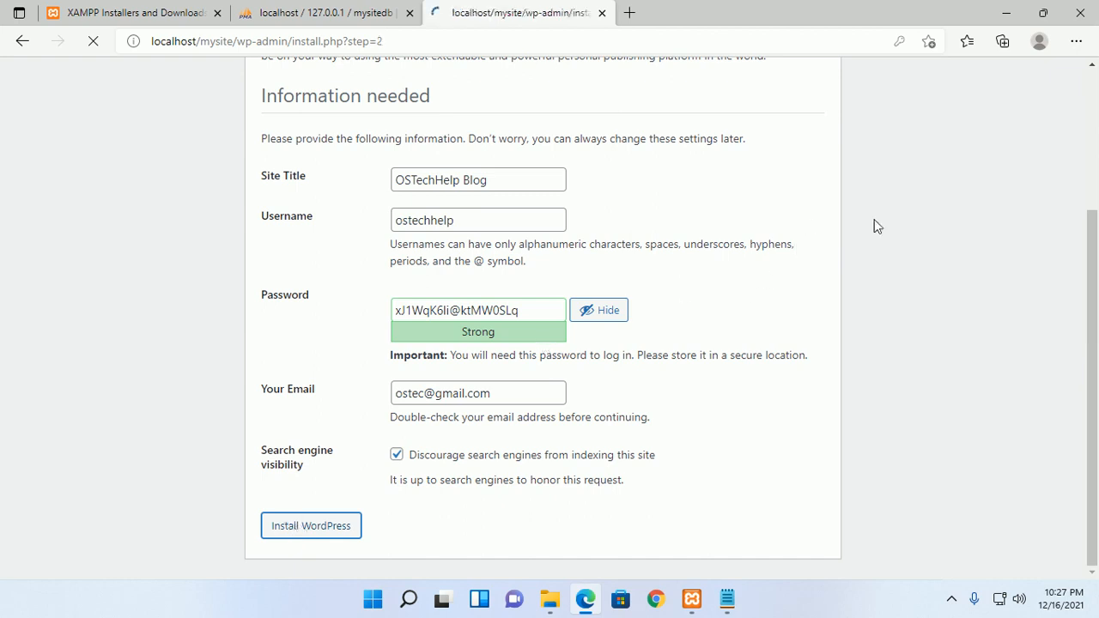
click(931, 66)
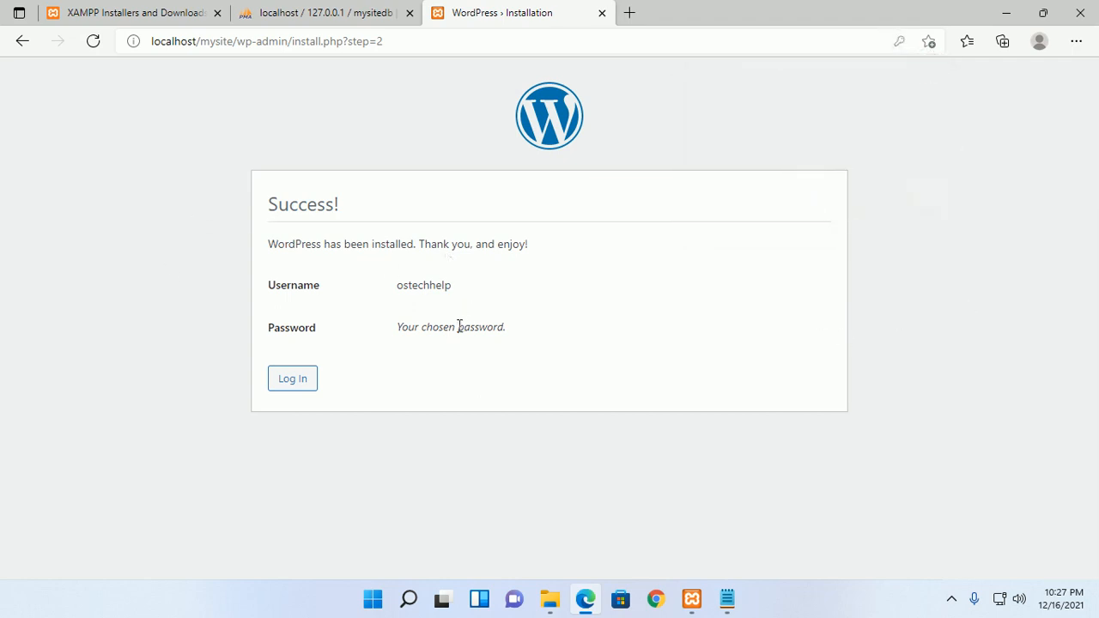
- Log in with the saved admin username and pasted password, checking it via the eye toggle
click(294, 382)
click(506, 291)
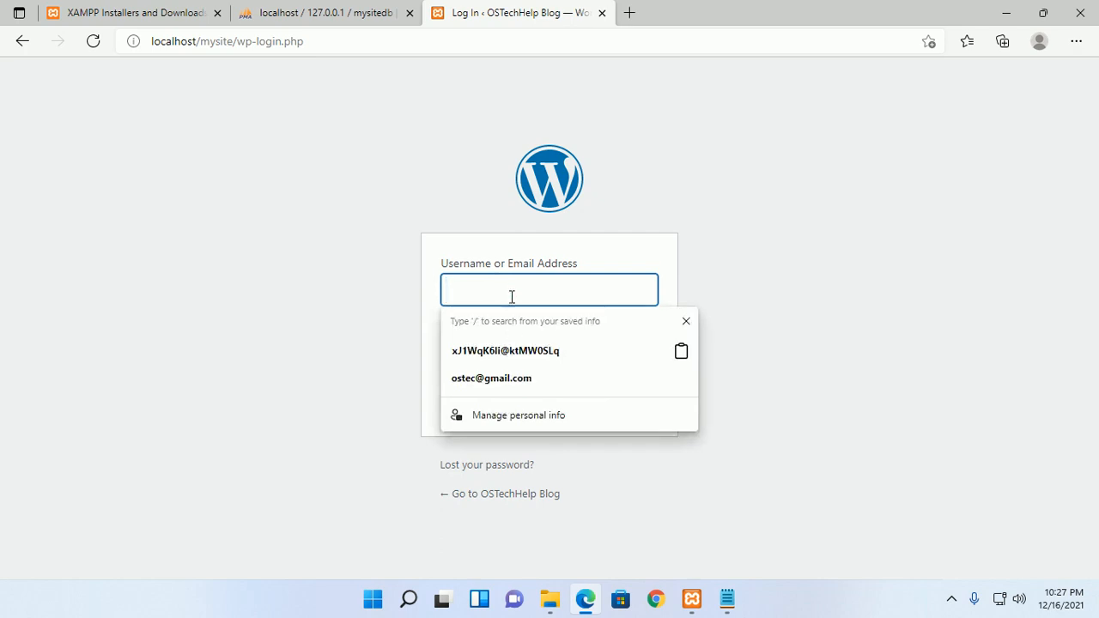
click(501, 379)
click(504, 357)
key(ctrl+v)
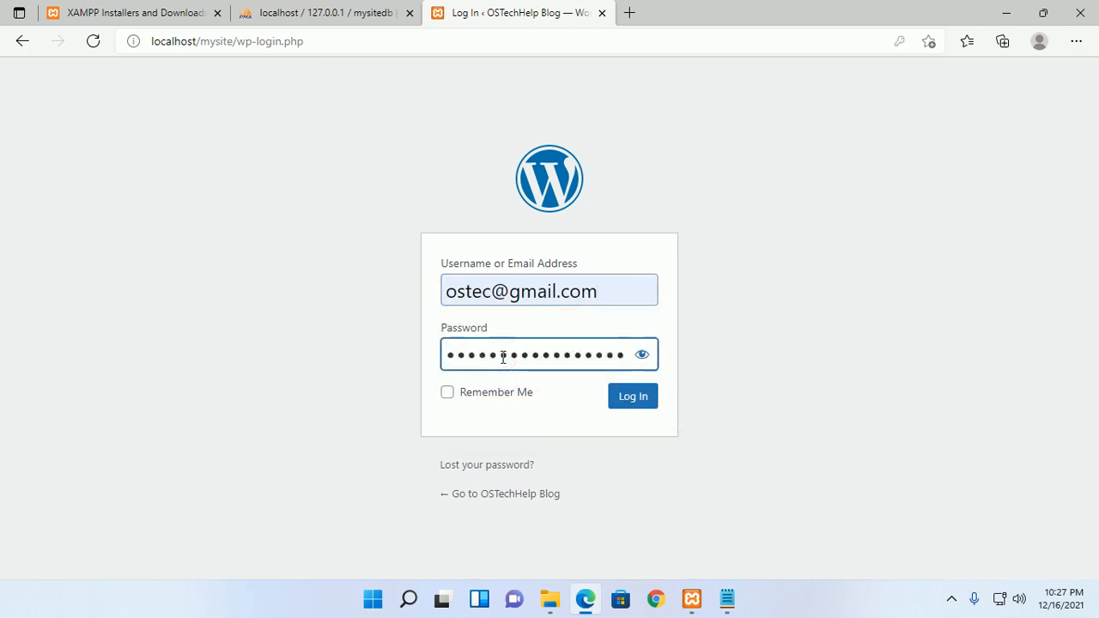
click(643, 357)
click(645, 359)
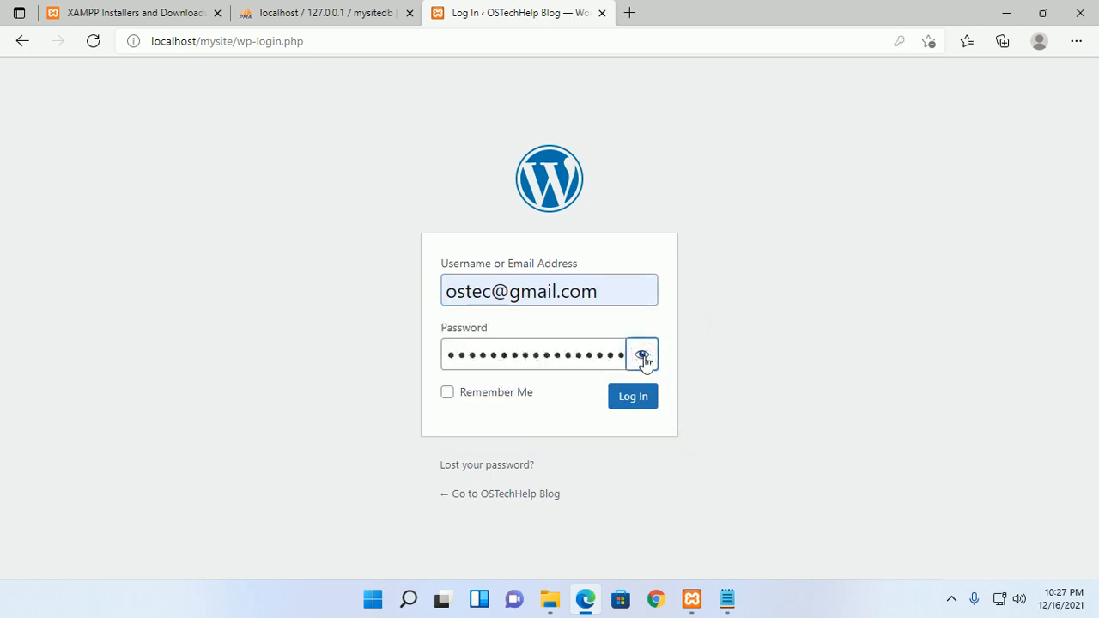
click(642, 400)
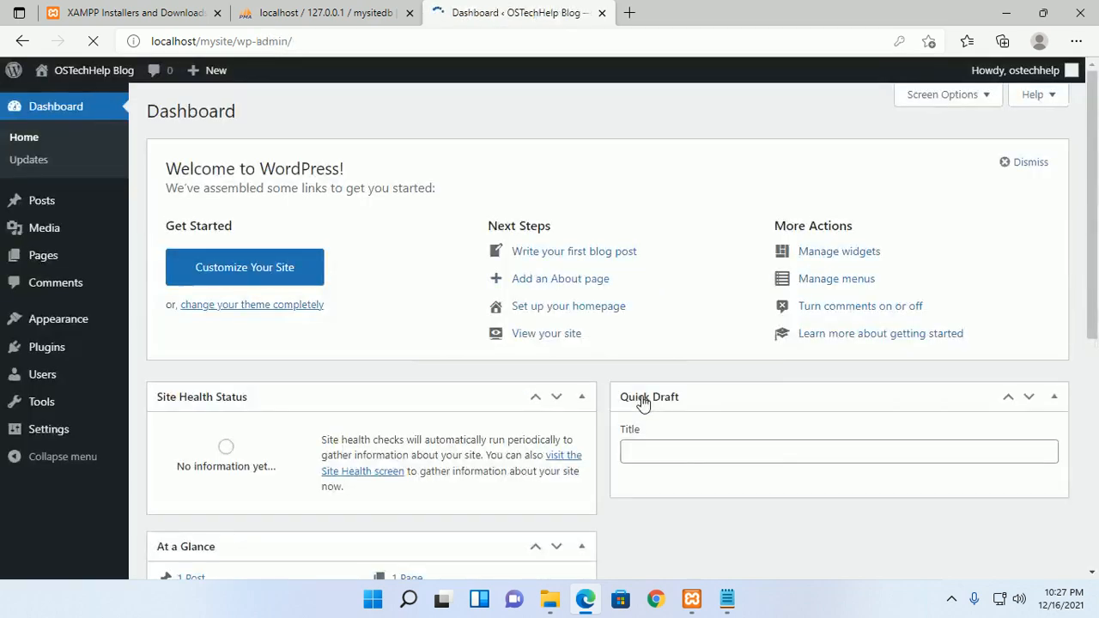
- In phpMyAdmin, open mysitedb to confirm its 12 new WordPress tables
click(335, 15)
click(335, 14)
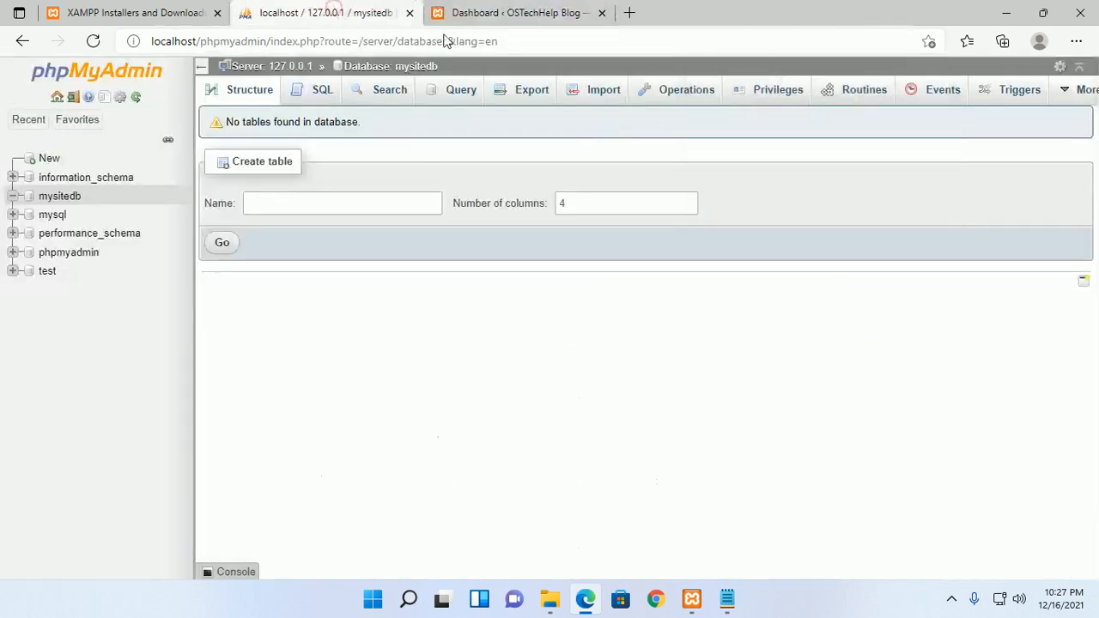
click(63, 197)
click(668, 153)
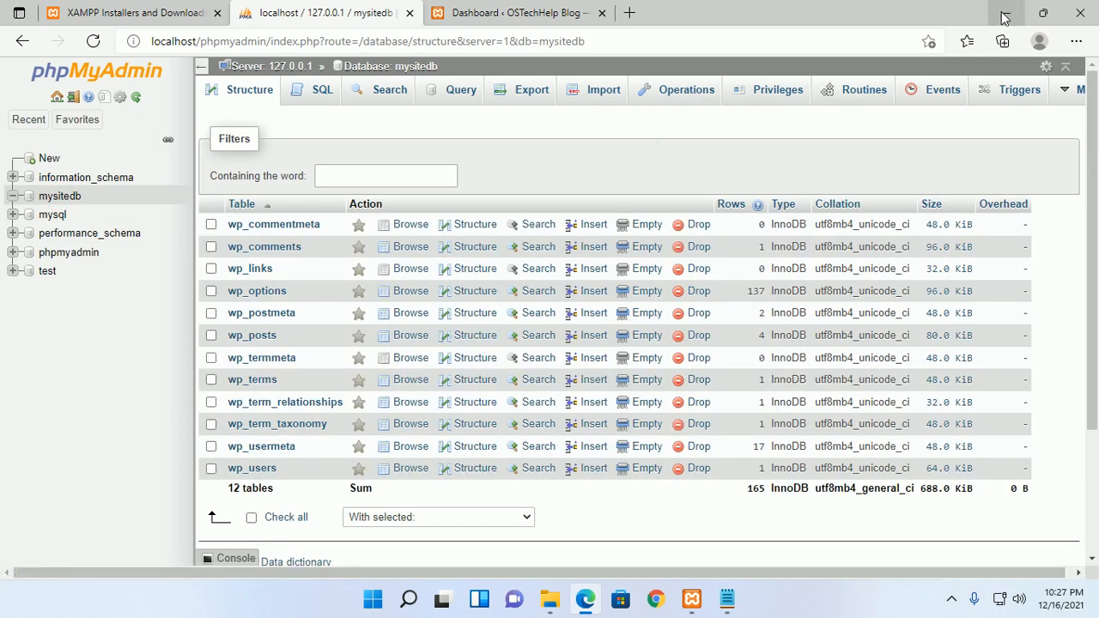
- Minimise Edge and XAMPP Control Panel, and close Notepad and the mysite folder window
click(1005, 17)
click(1080, 11)
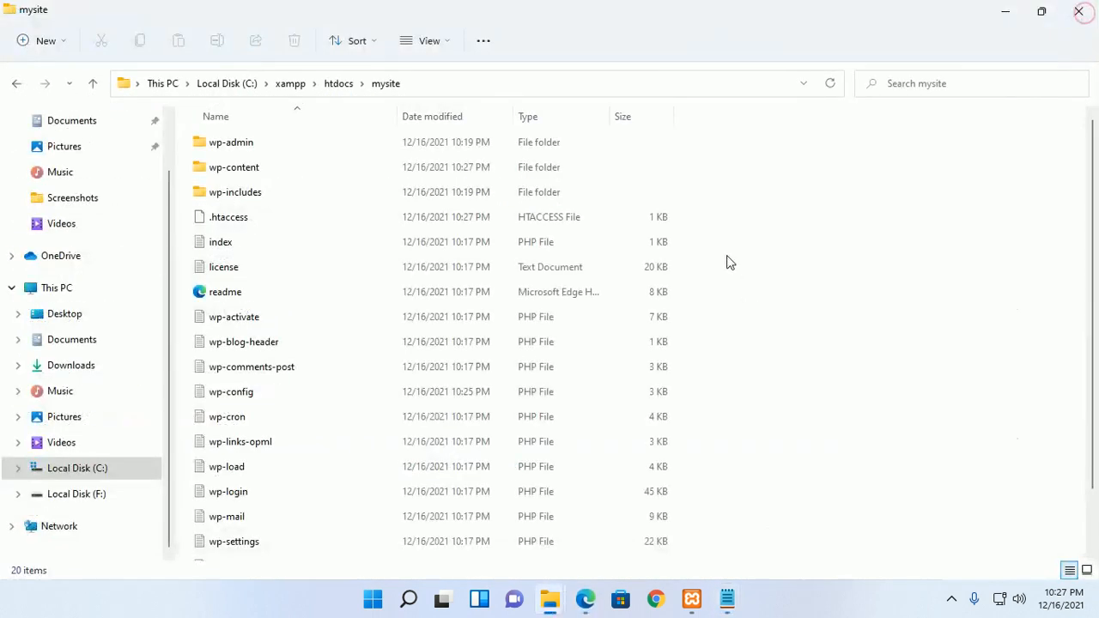
click(1081, 11)
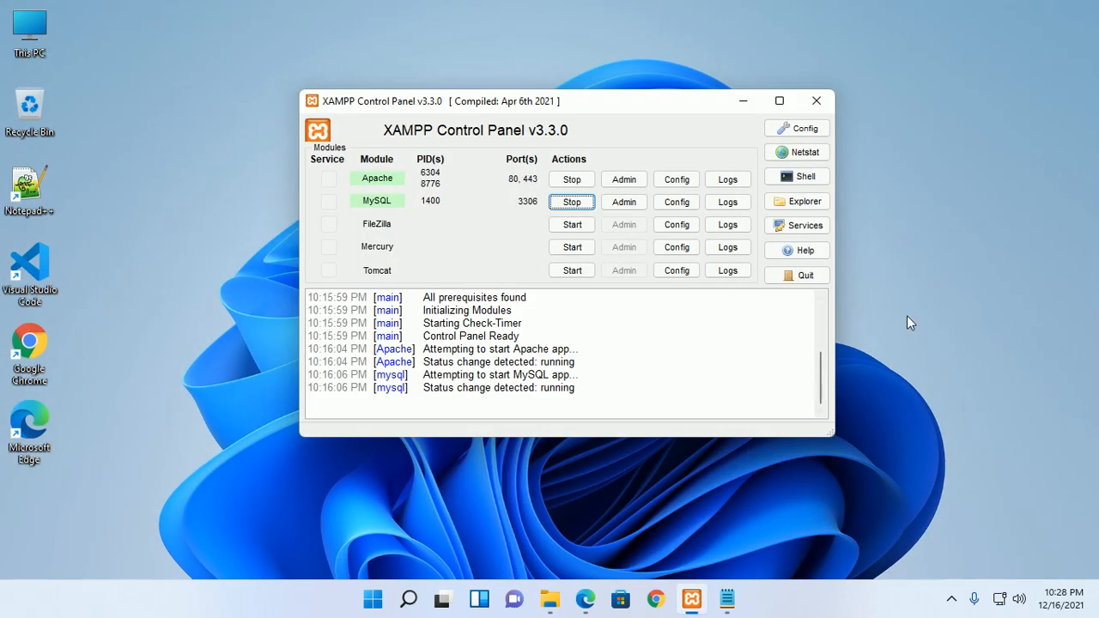
click(742, 102)
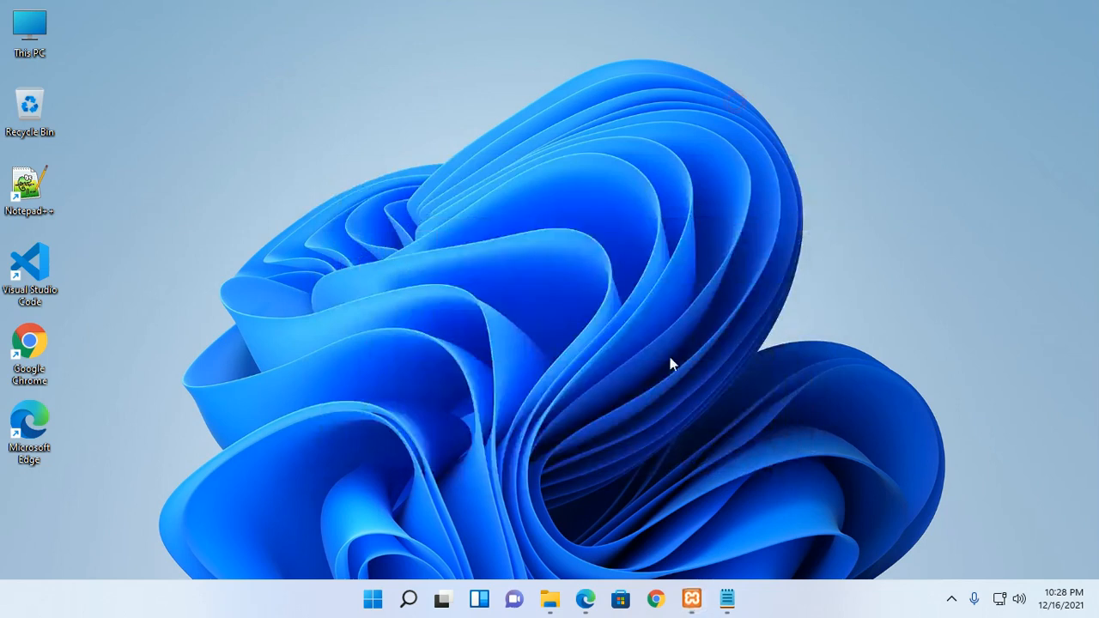
- Restore Edge and switch back to the OSTechHelp Blog Dashboard tab
click(585, 599)
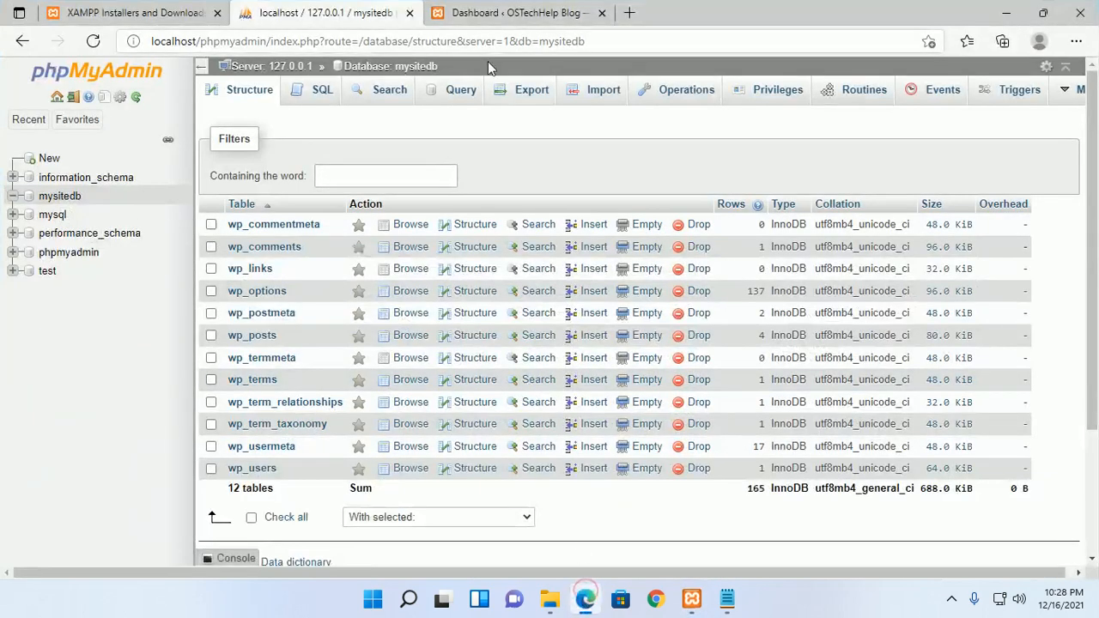
click(487, 12)
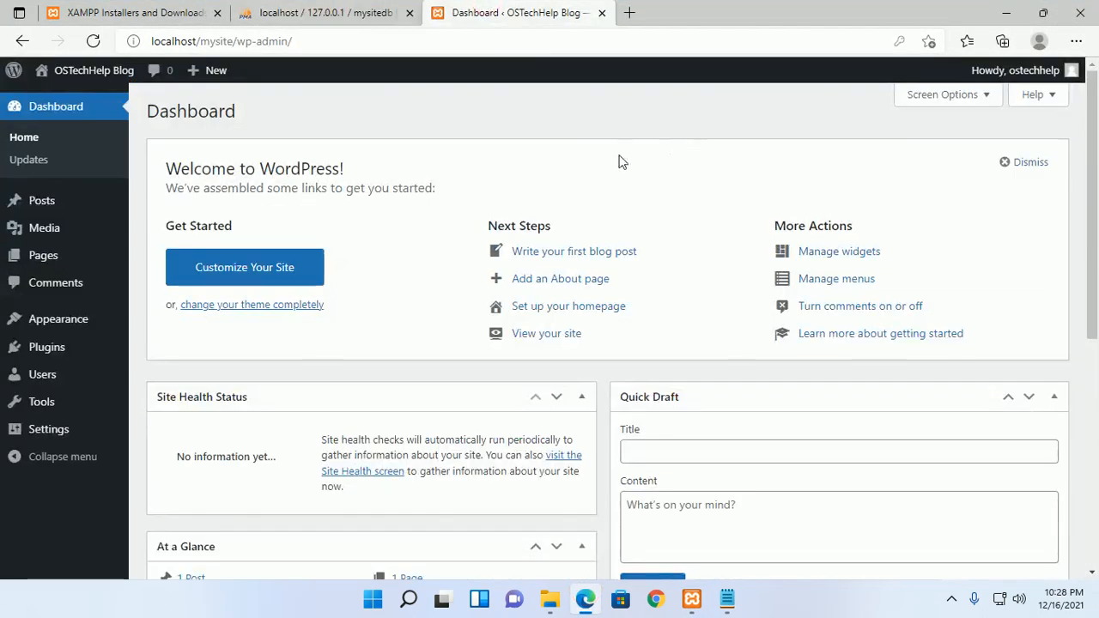
mouse_move(78, 72)
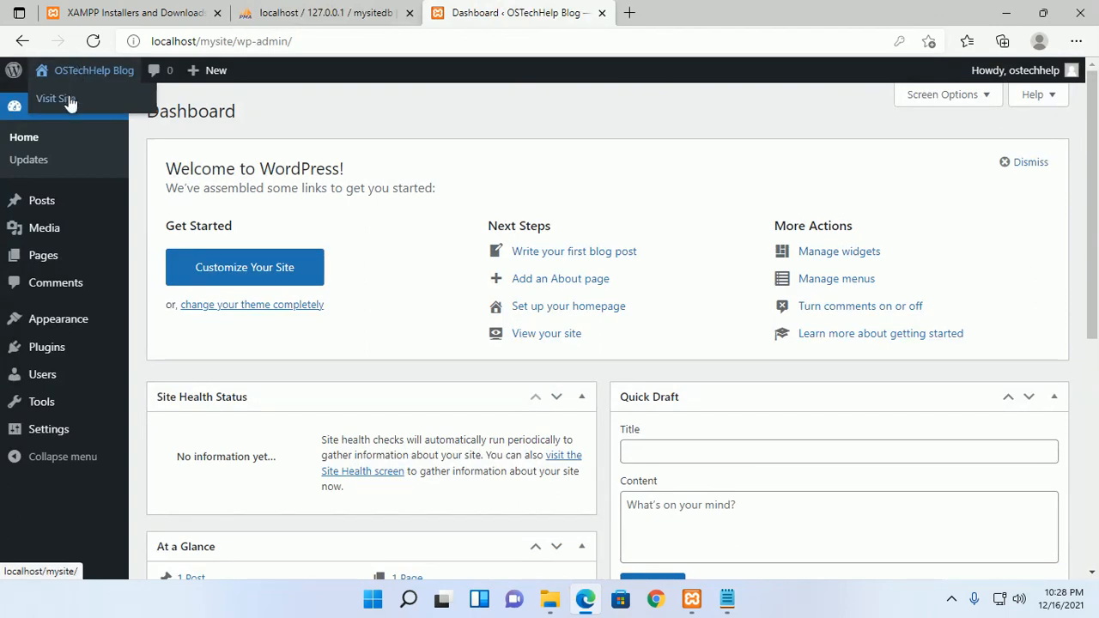